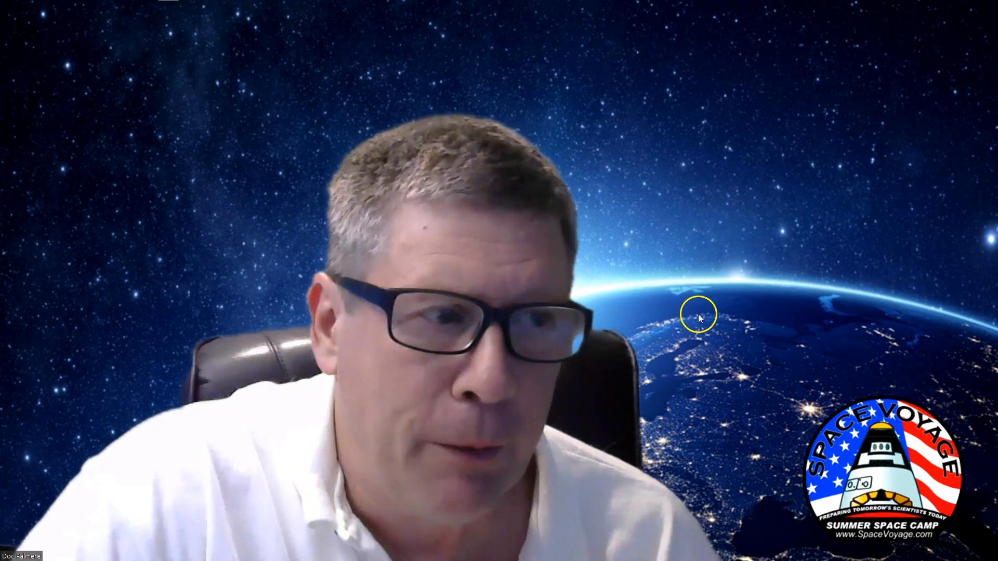
Put the video call window out of the way and open the Team Blog from the site's blogs page.
double_click(696, 314)
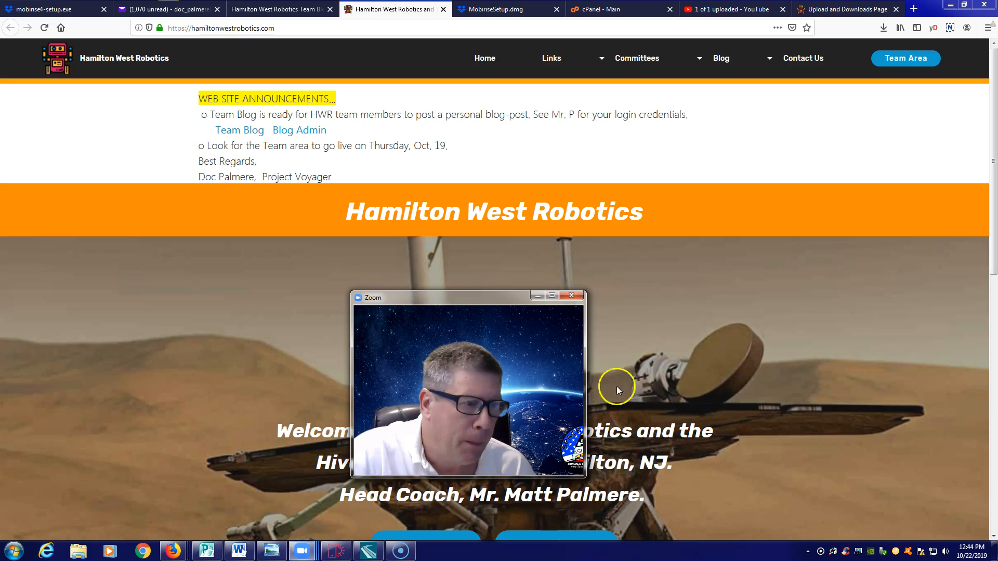
double_click(509, 296)
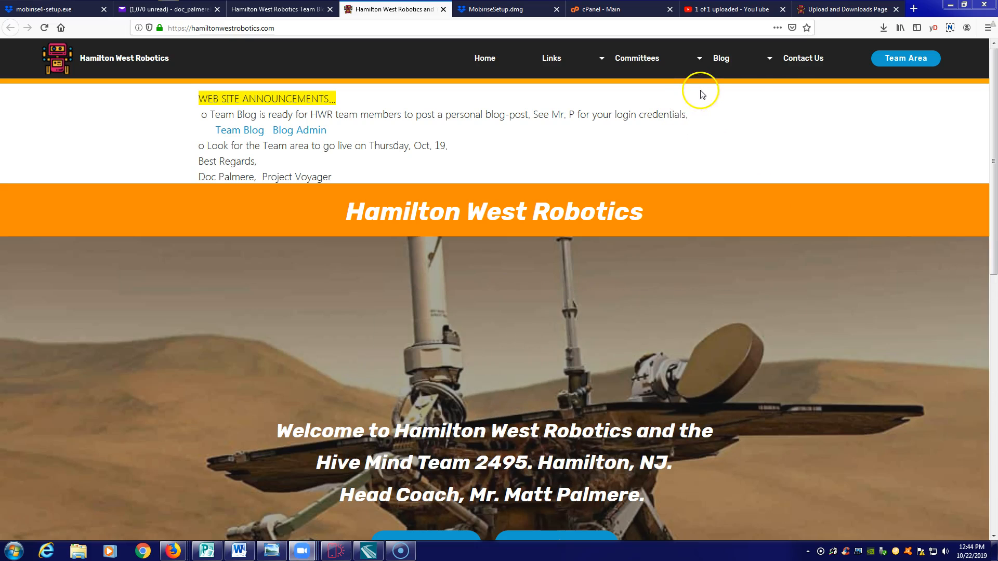
mouse_move(719, 58)
click(761, 92)
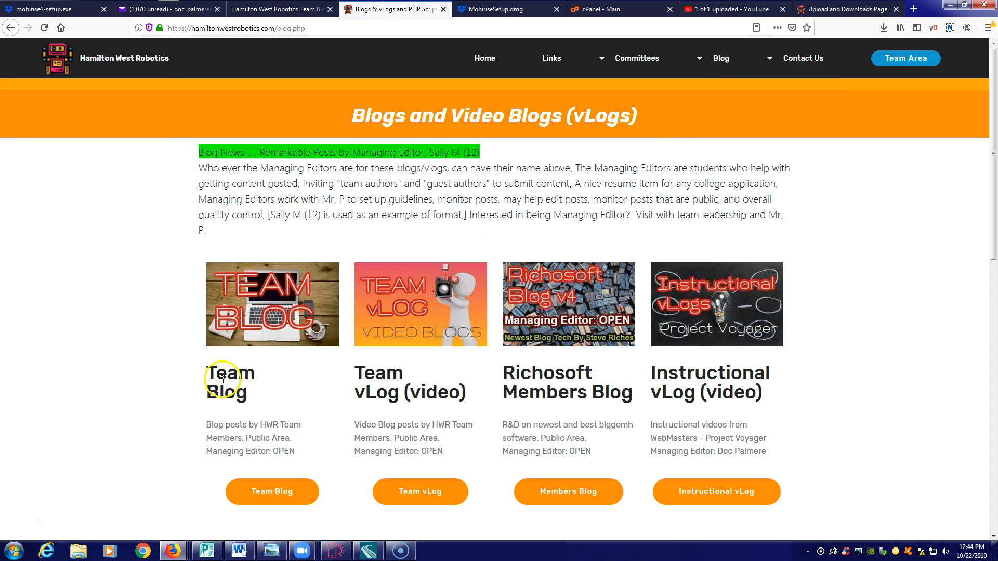
click(267, 317)
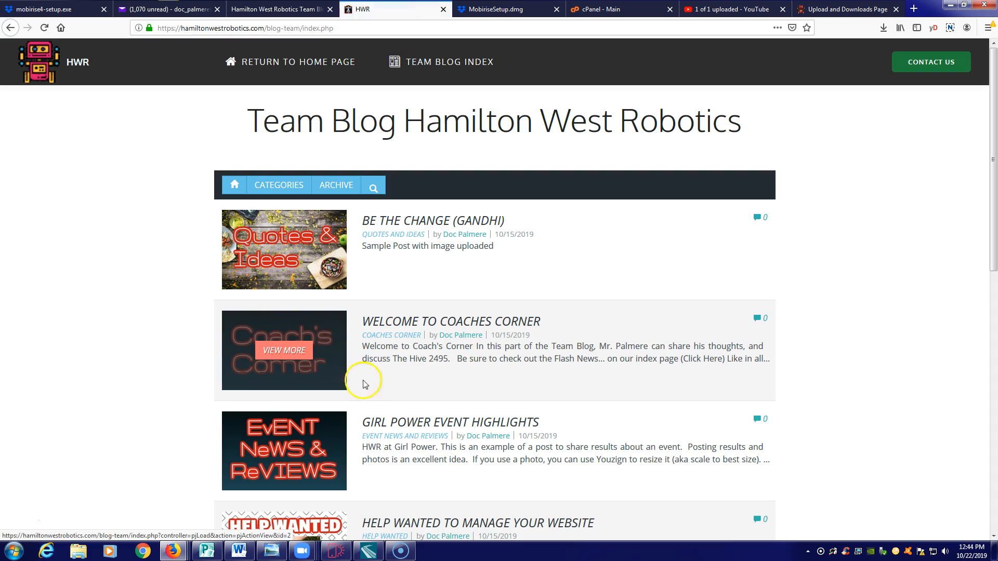
Open the Team Blog Admin area from the link in the blog page's footer.
scroll(492, 411, down, 7)
scroll(517, 443, down, 3)
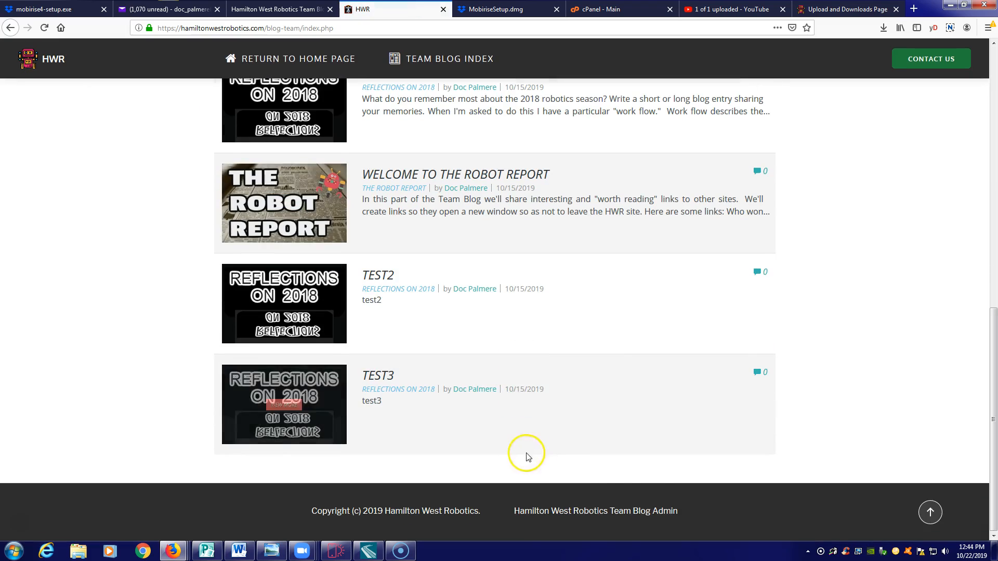
click(641, 515)
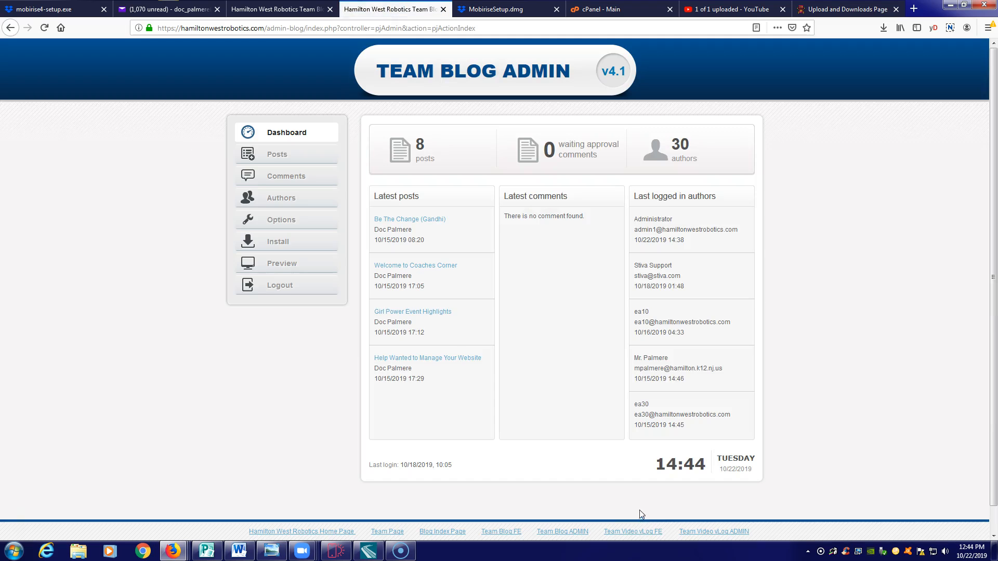
Log out of the blog admin and log back in with the saved administrator e-mail and password.
click(279, 285)
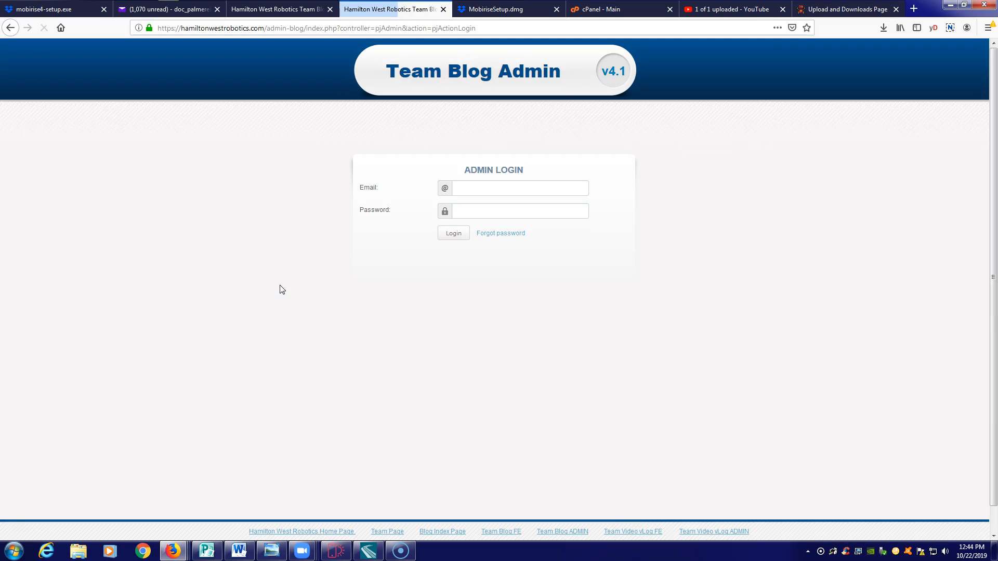
click(475, 187)
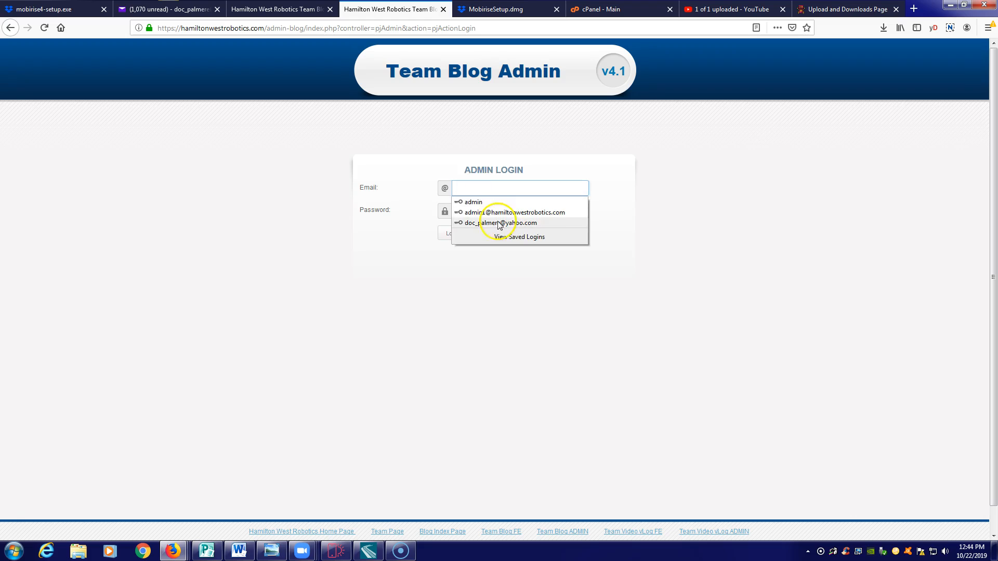
click(498, 213)
click(452, 233)
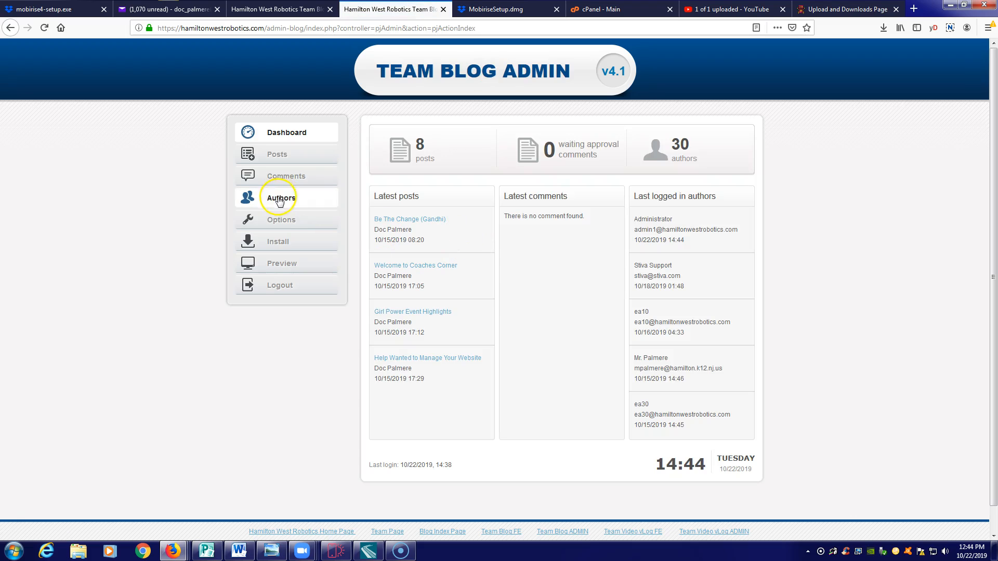
Start a new blog post in the Event News and Reviews category and choose its author.
click(276, 157)
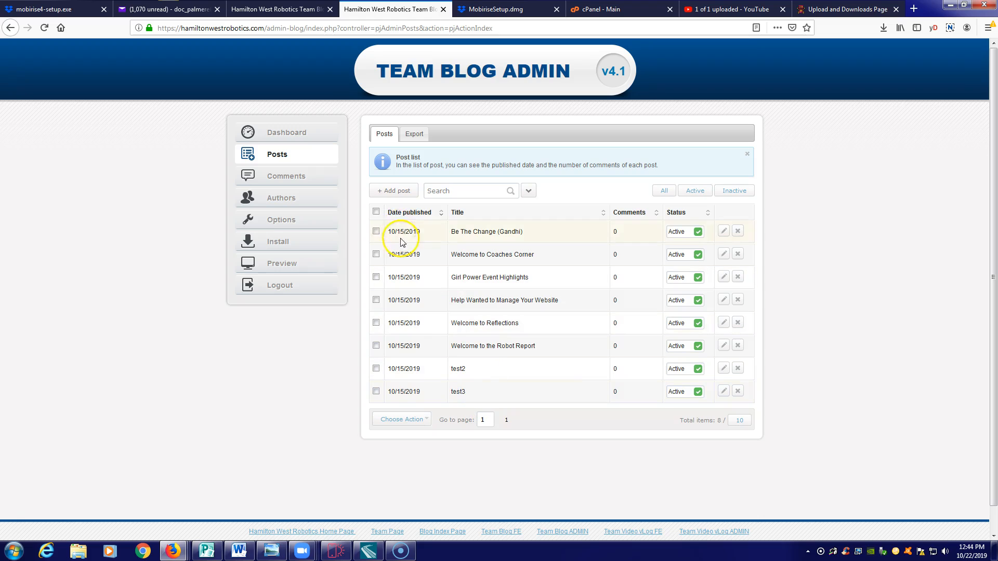
click(391, 192)
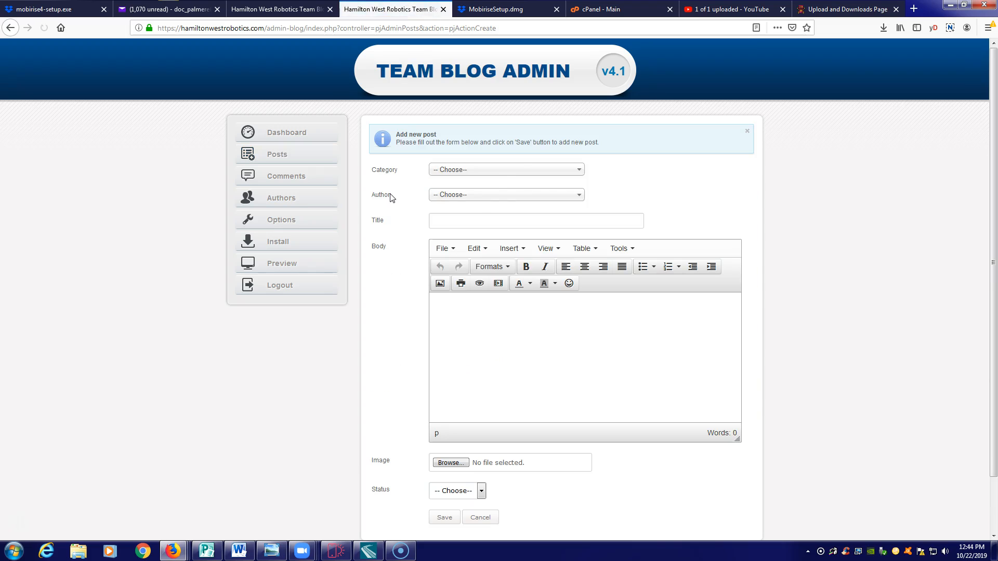
click(479, 170)
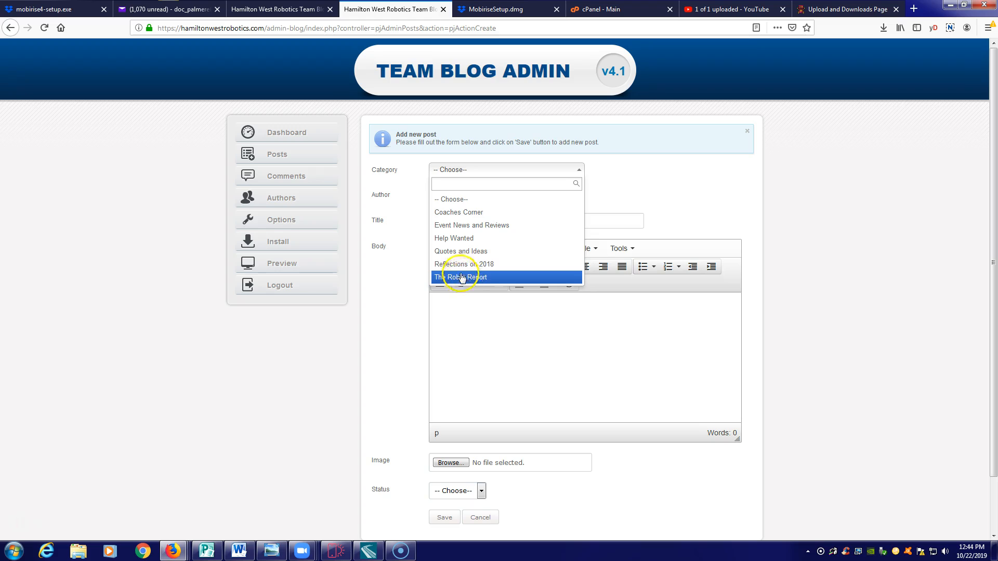
click(454, 227)
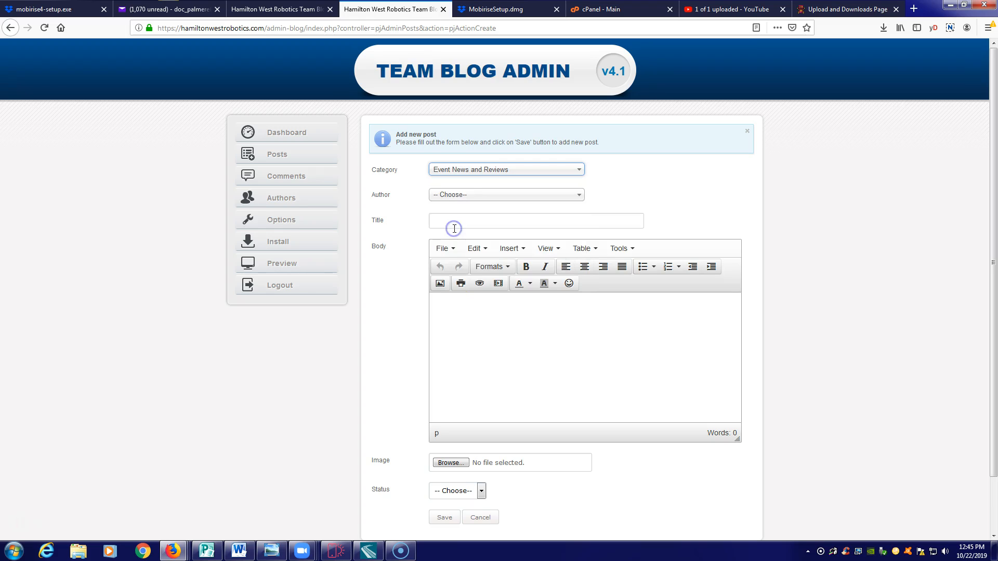
click(453, 195)
click(459, 250)
Title the post "Robot Event Oct 2019" and enter the body text "This is typing - put what your want".
click(461, 221)
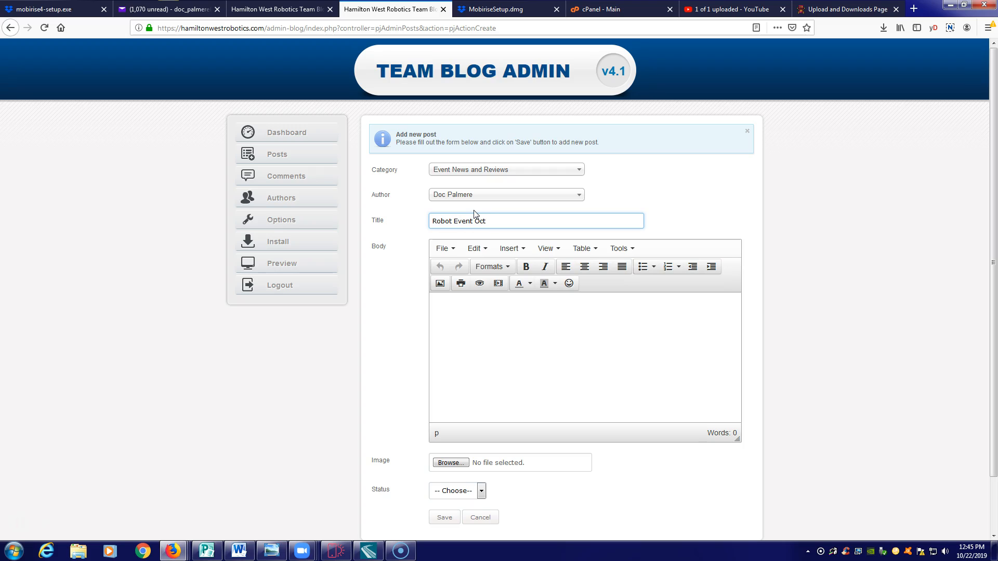
click(500, 378)
click(484, 303)
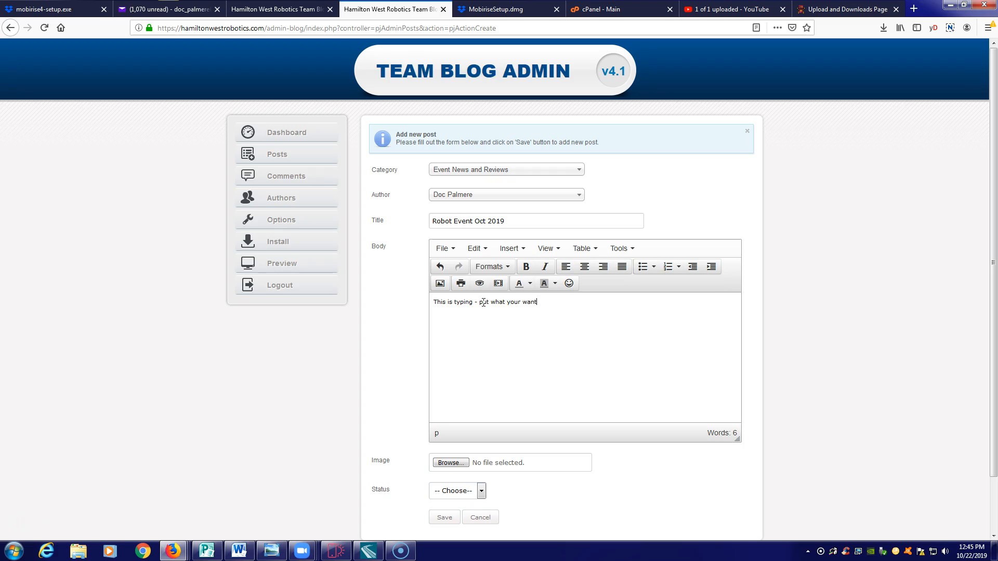
Insert the uploaded image HivemindLogo50x50 before the body text, with the image description "The Hive".
click(435, 303)
click(517, 246)
click(531, 284)
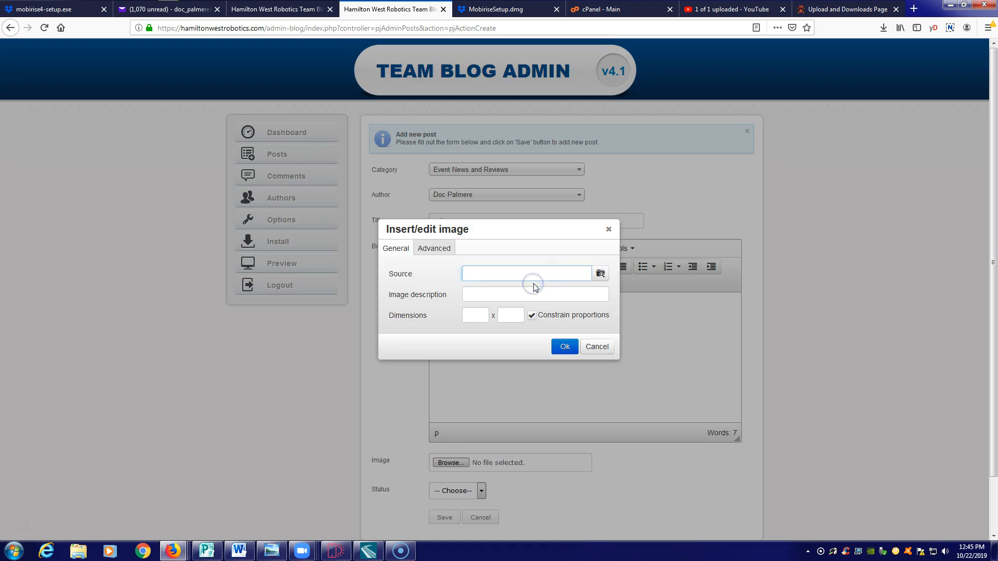
click(601, 274)
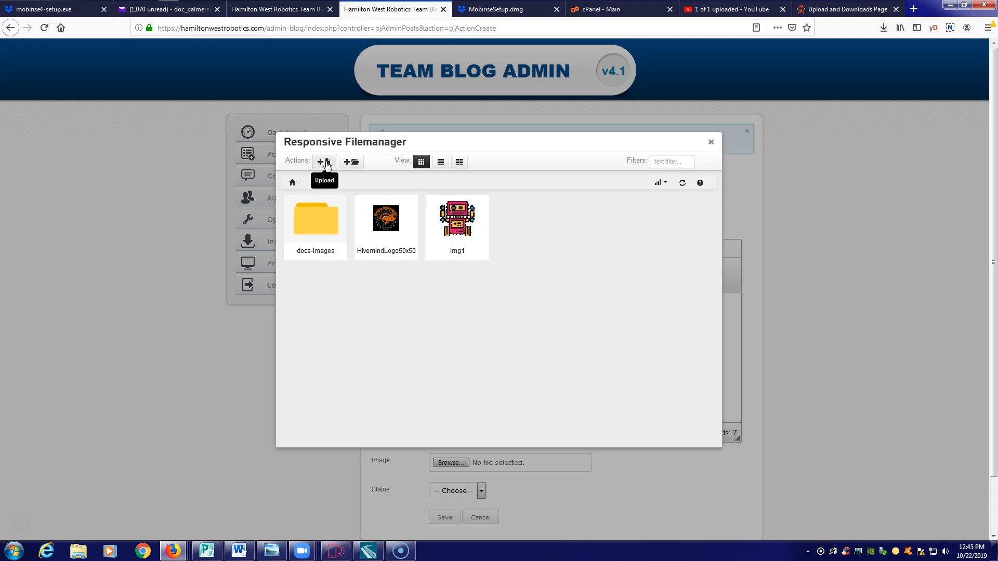
mouse_move(382, 223)
click(383, 221)
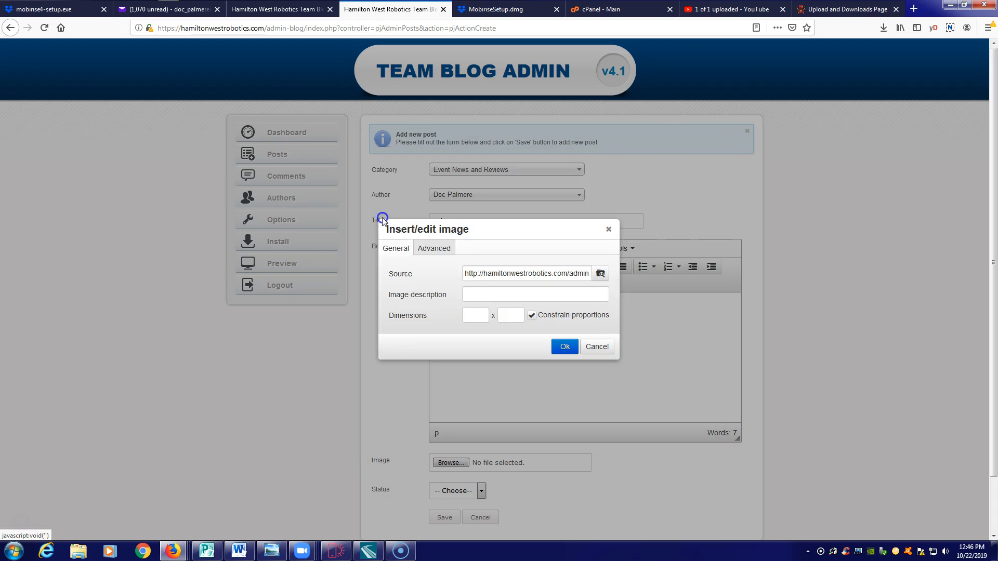
click(472, 297)
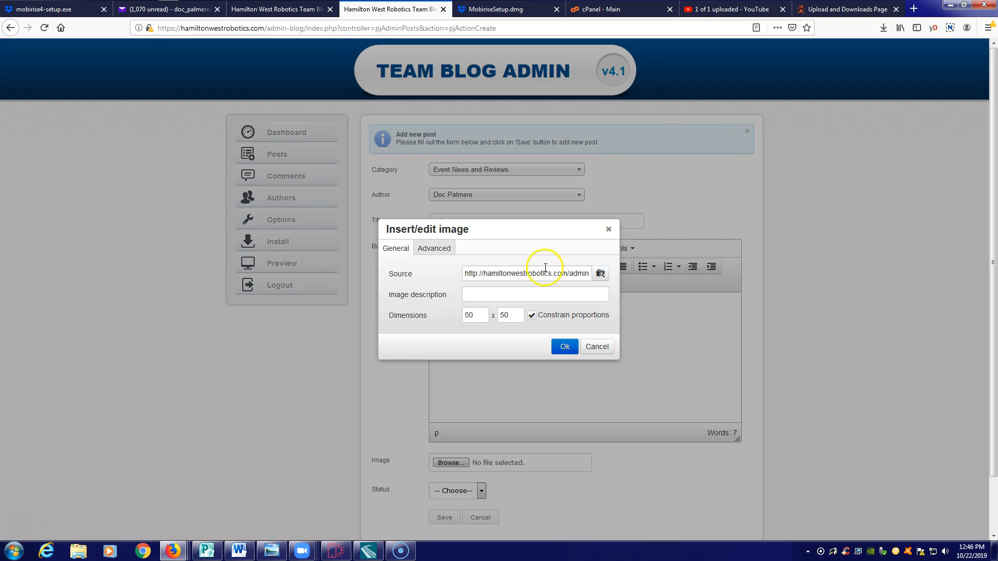
click(587, 280)
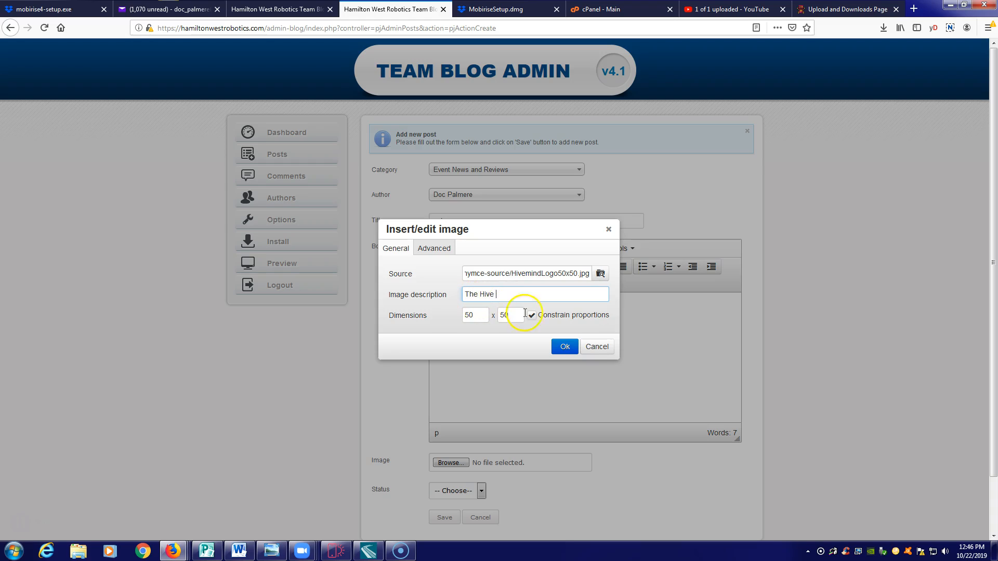
click(565, 347)
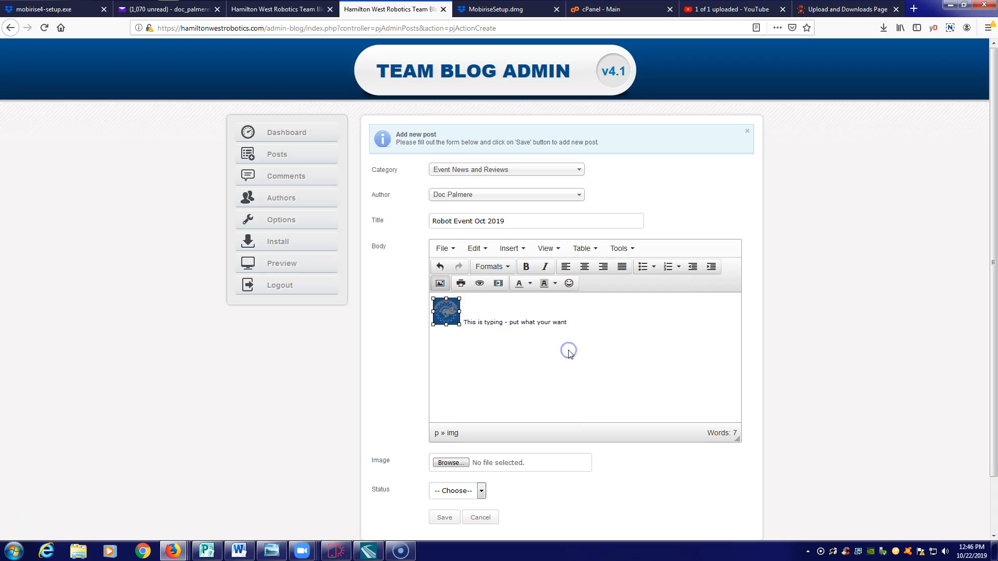
Insert a horizontal line below the body text.
click(472, 370)
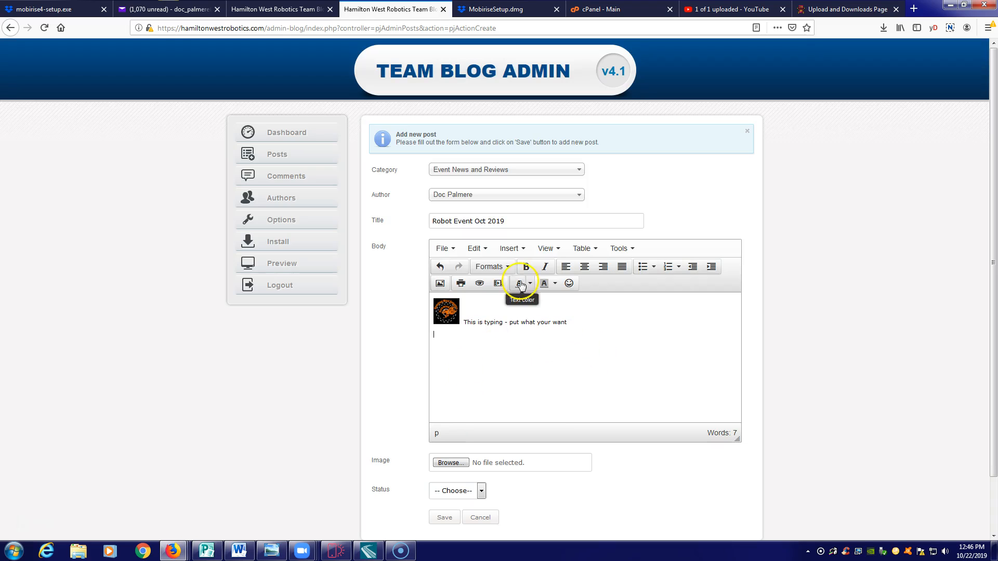
click(510, 249)
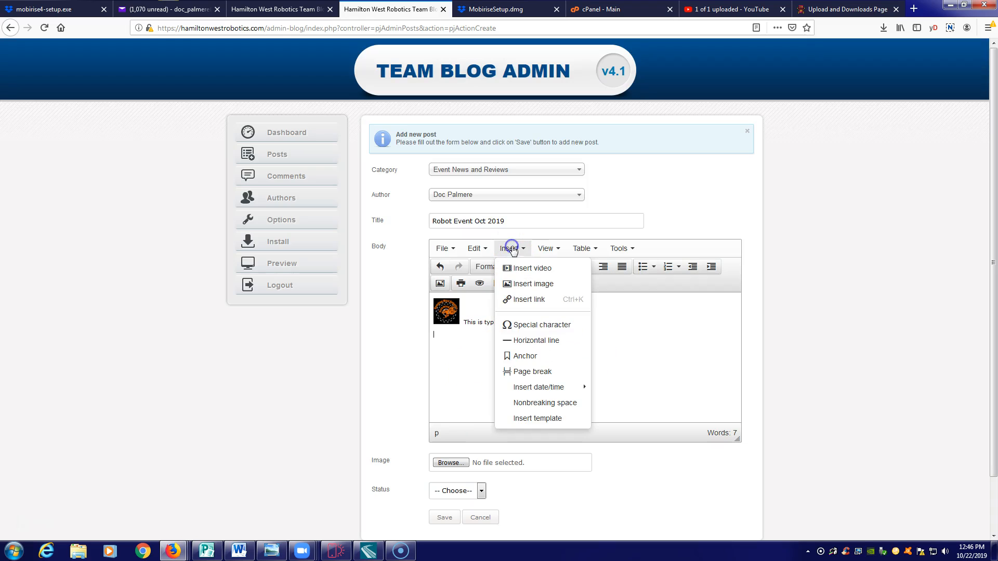
click(533, 341)
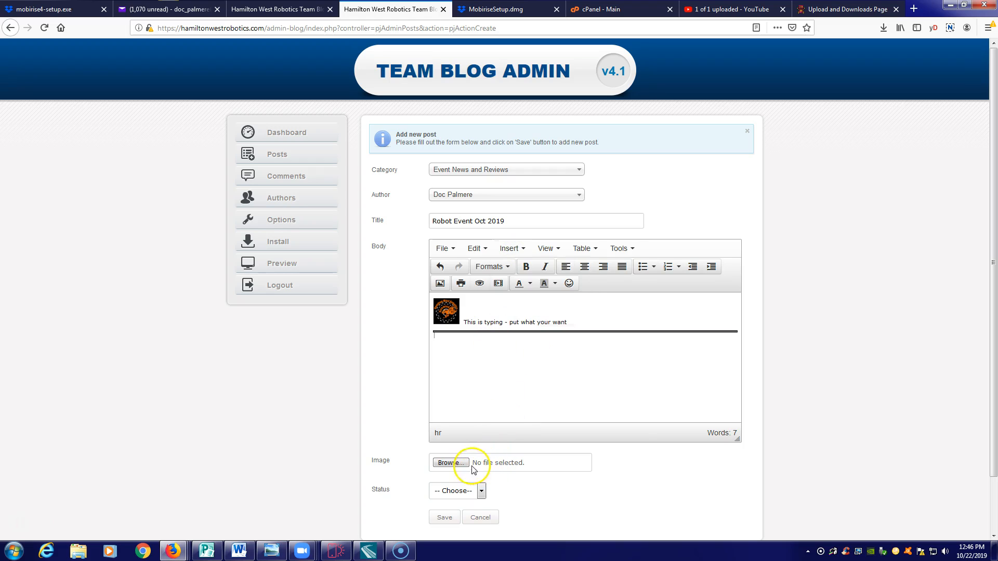
Set the post's status to Active and save the post.
scroll(597, 475, down, 2)
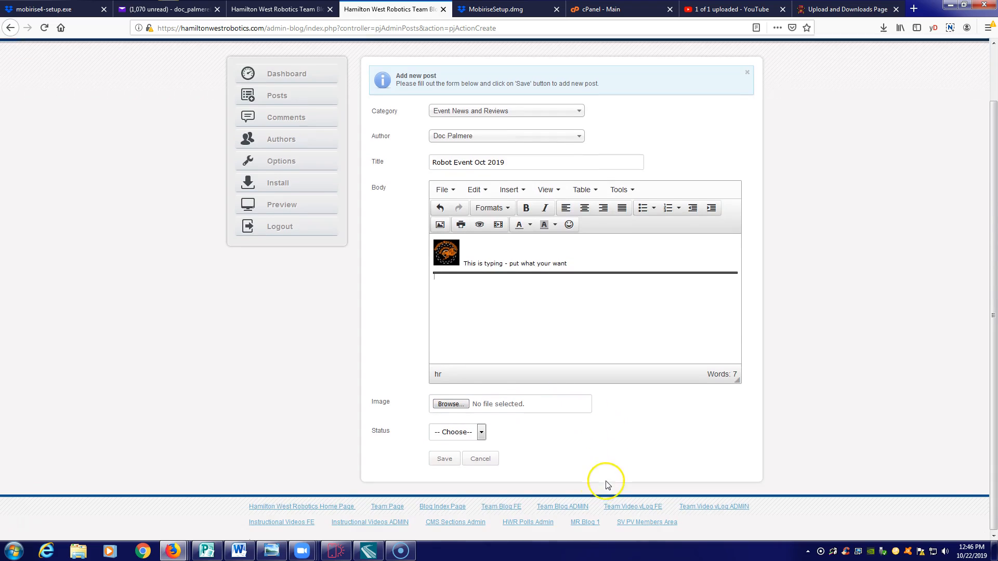
click(483, 435)
click(444, 460)
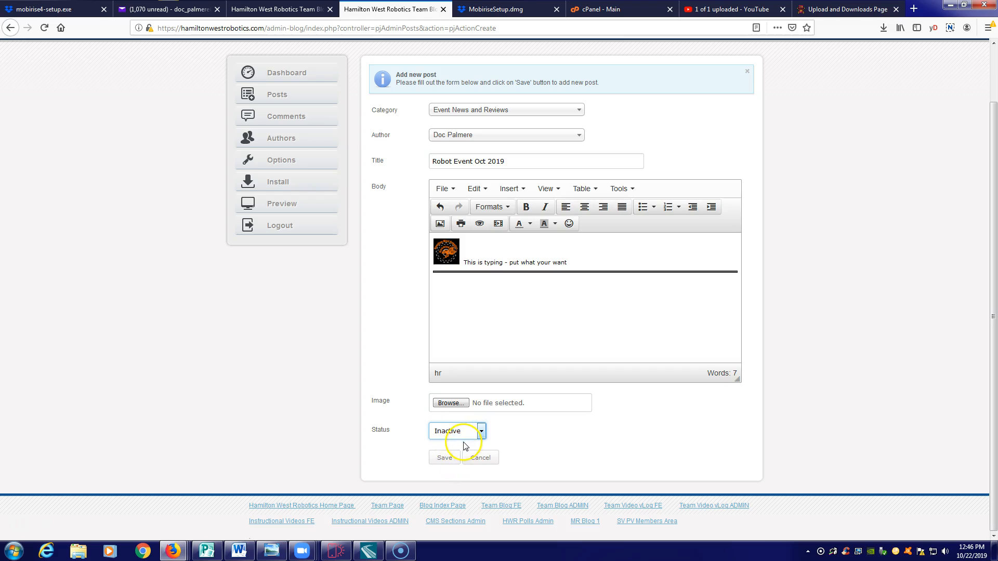
click(478, 431)
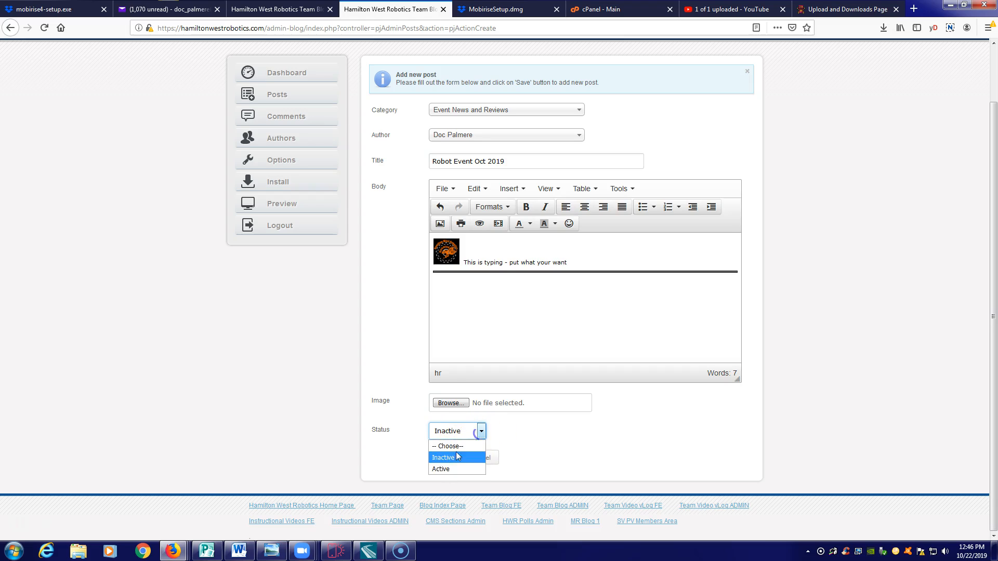
click(449, 472)
click(445, 458)
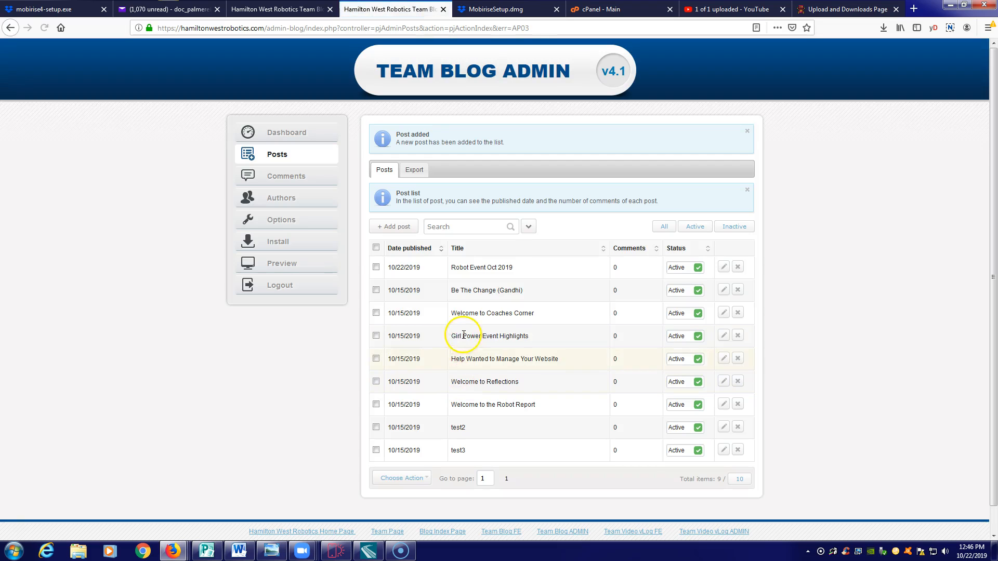
View the public Team Blog and check how the Robot Event Oct 2019 post is listed.
click(463, 64)
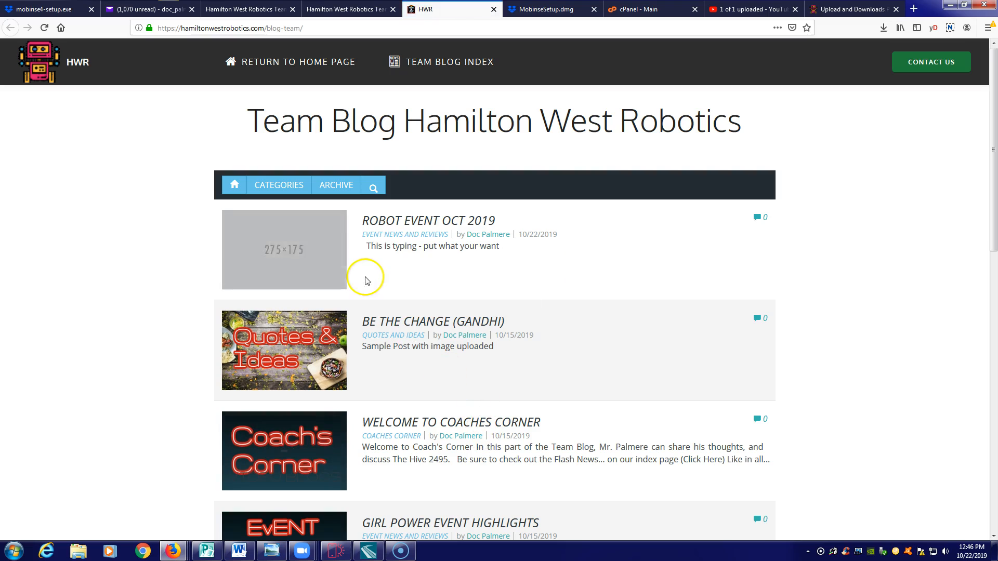
mouse_move(330, 223)
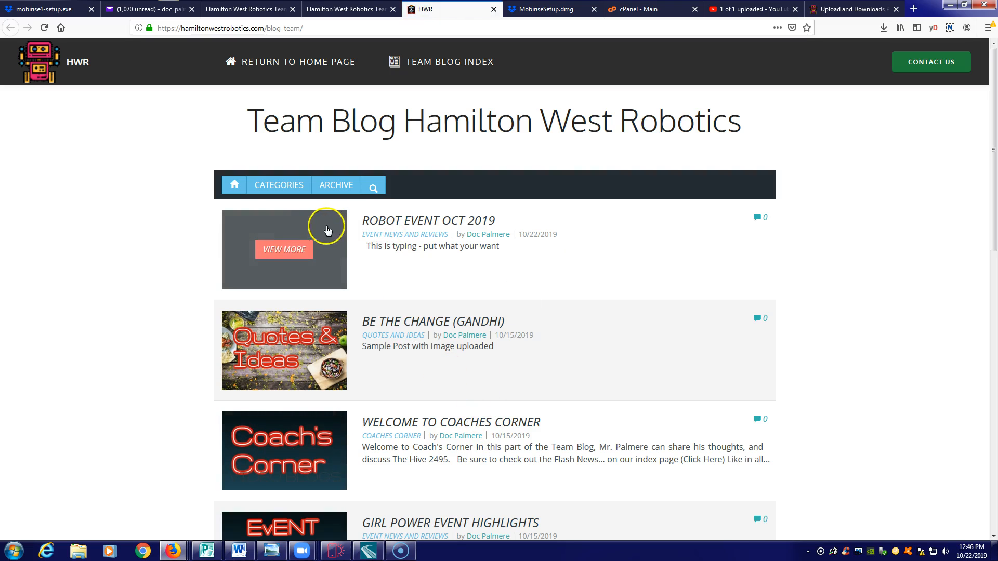
click(298, 251)
scroll(643, 463, down, 12)
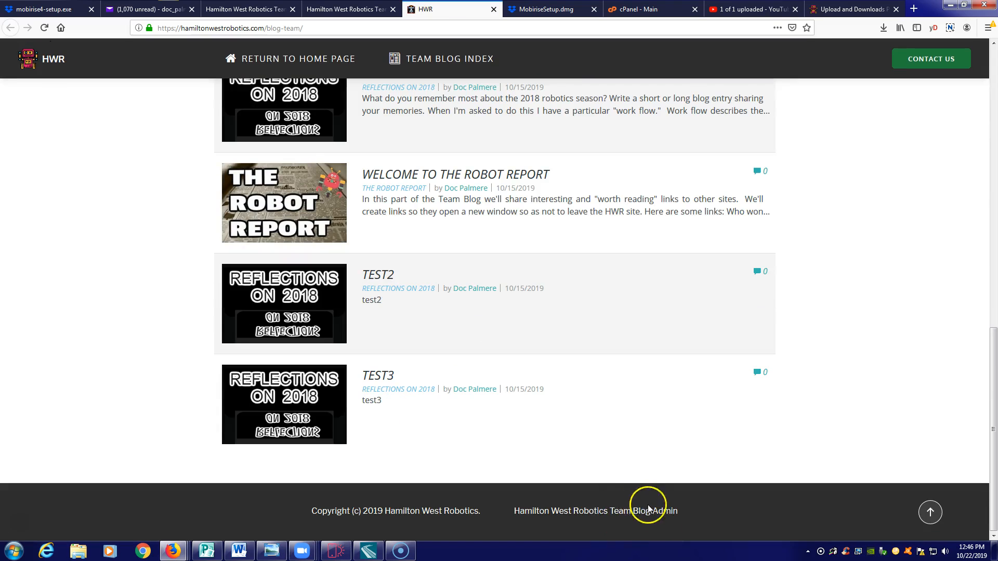
Return to the blog admin from the footer link and open the Robot Event Oct 2019 post for editing.
click(656, 512)
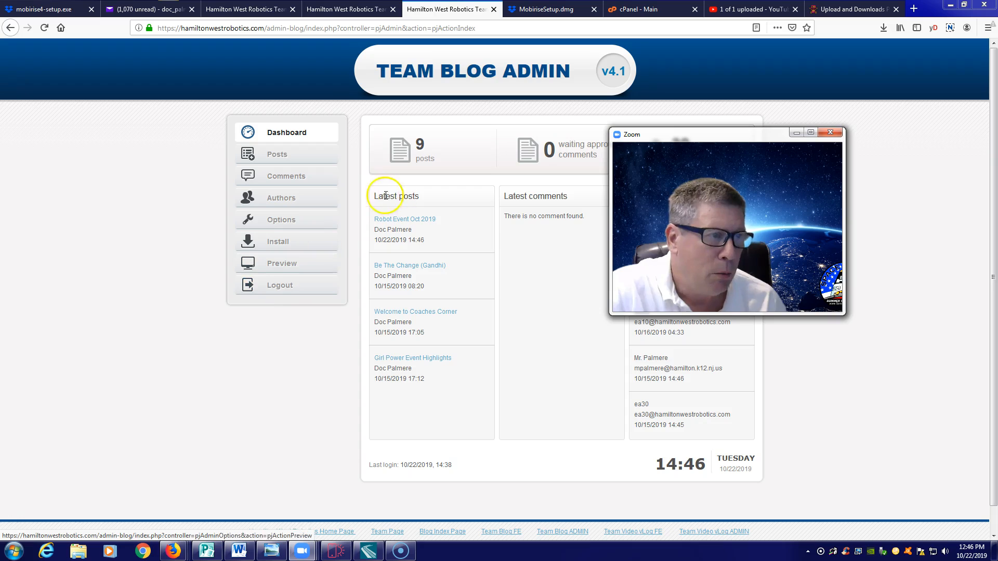
click(270, 154)
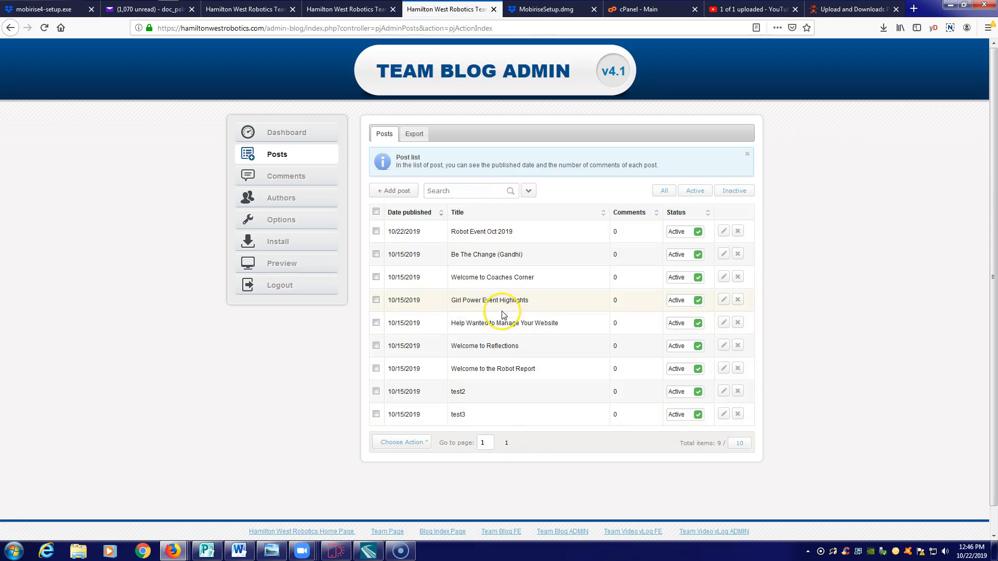
click(723, 232)
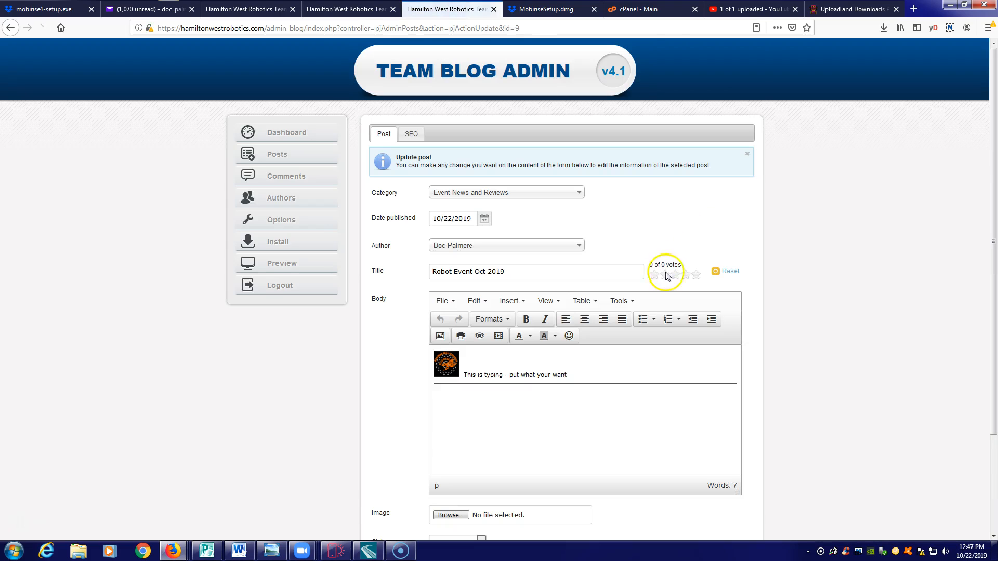
scroll(525, 468, down, 3)
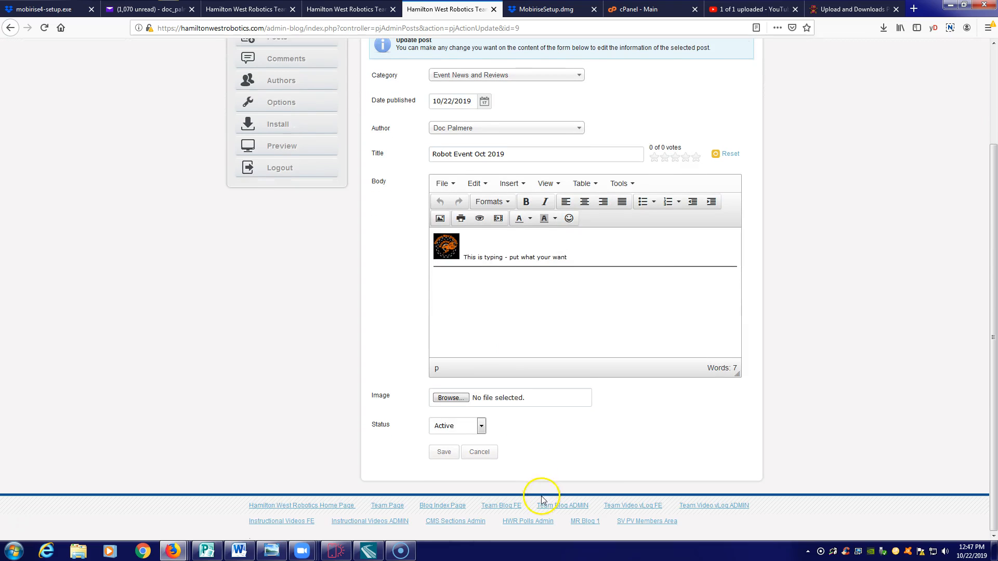
Switch to the 275 x 175 px design in Youzign and delete the existing "How to Download Mobirise" image.
click(453, 398)
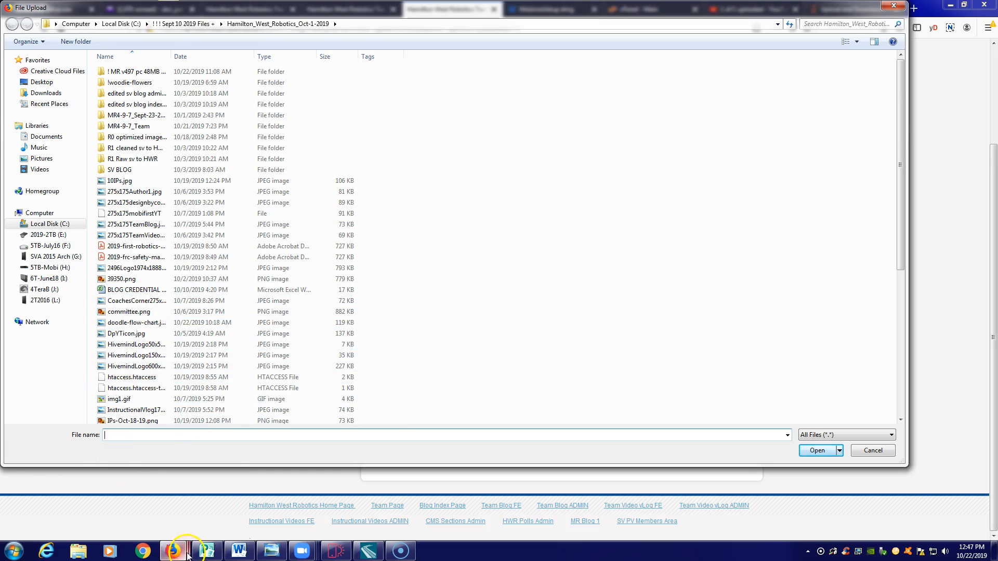
mouse_move(173, 551)
click(102, 499)
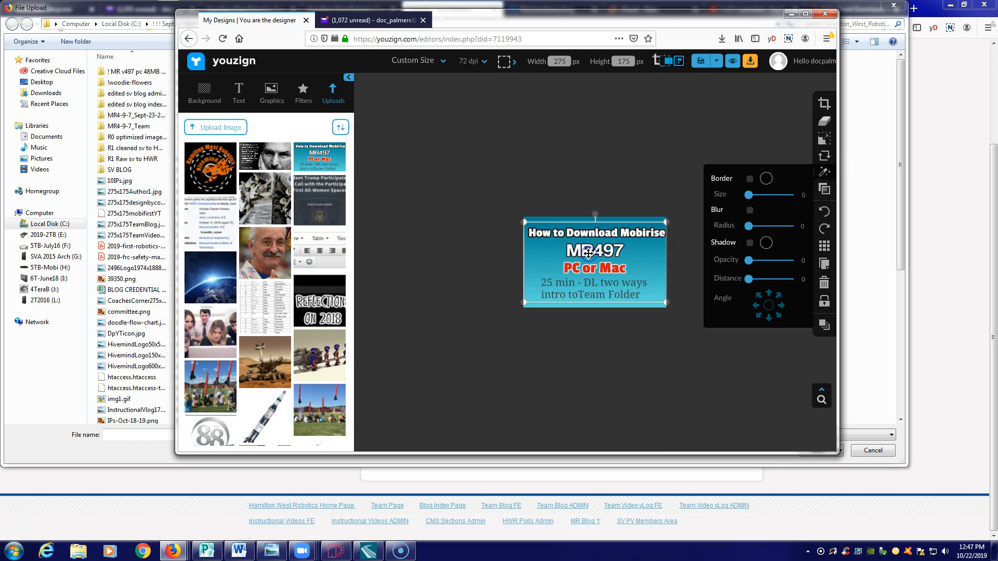
key(Delete)
Add a headline text reading "EXAMPLE PLACARD" on two lines over the blue background.
click(240, 91)
click(260, 154)
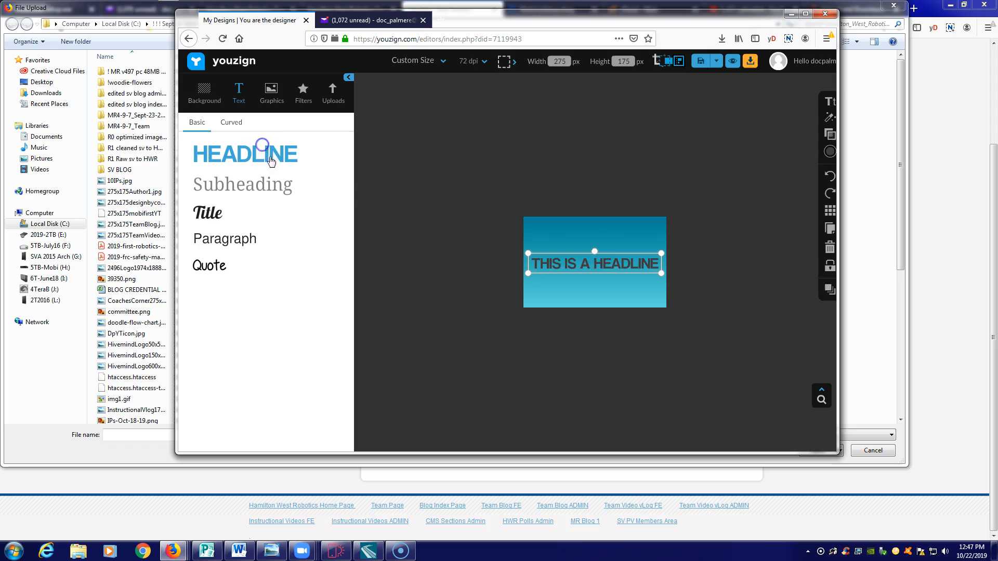
double_click(611, 266)
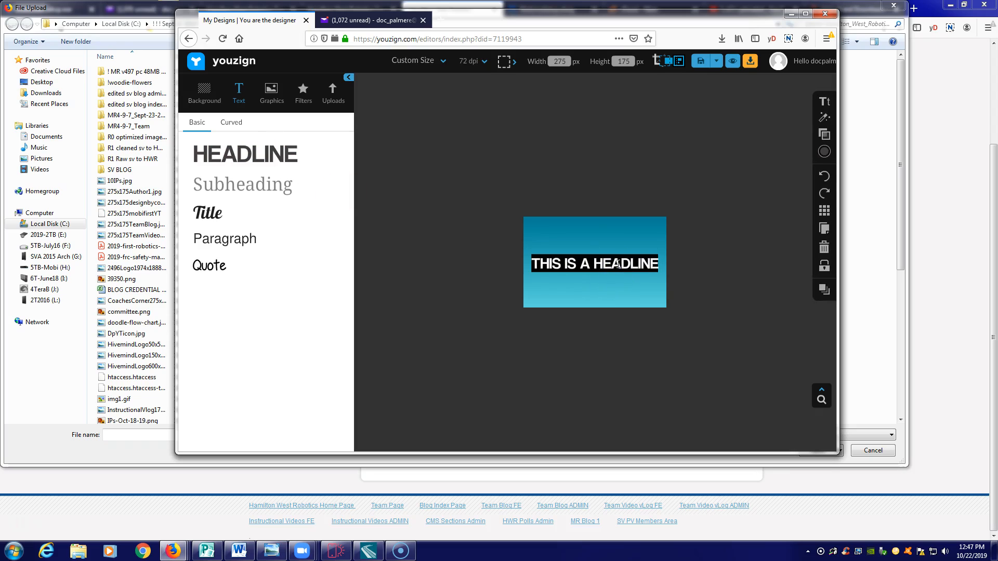
text(EXAMPLE)
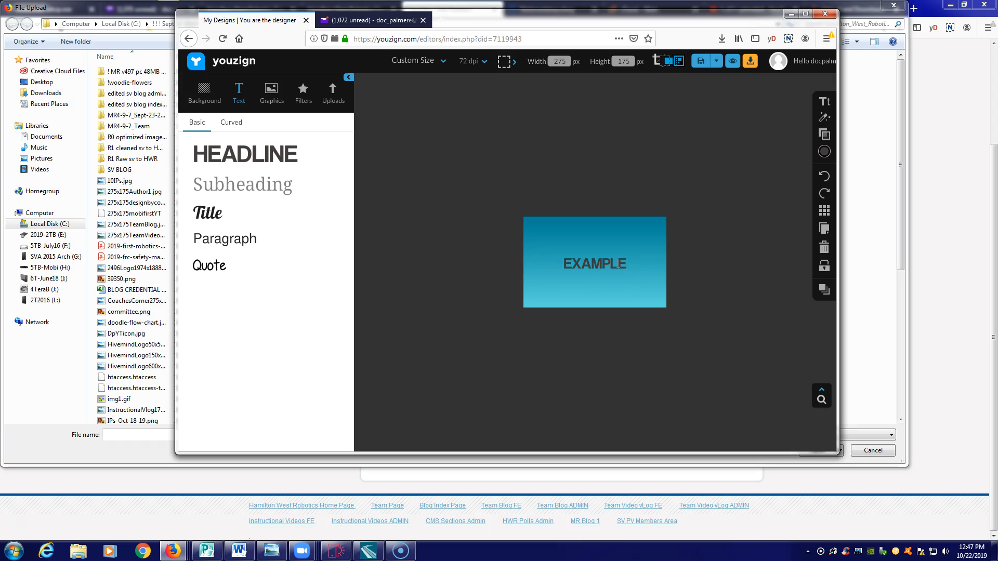
key(Return)
text(PLA)
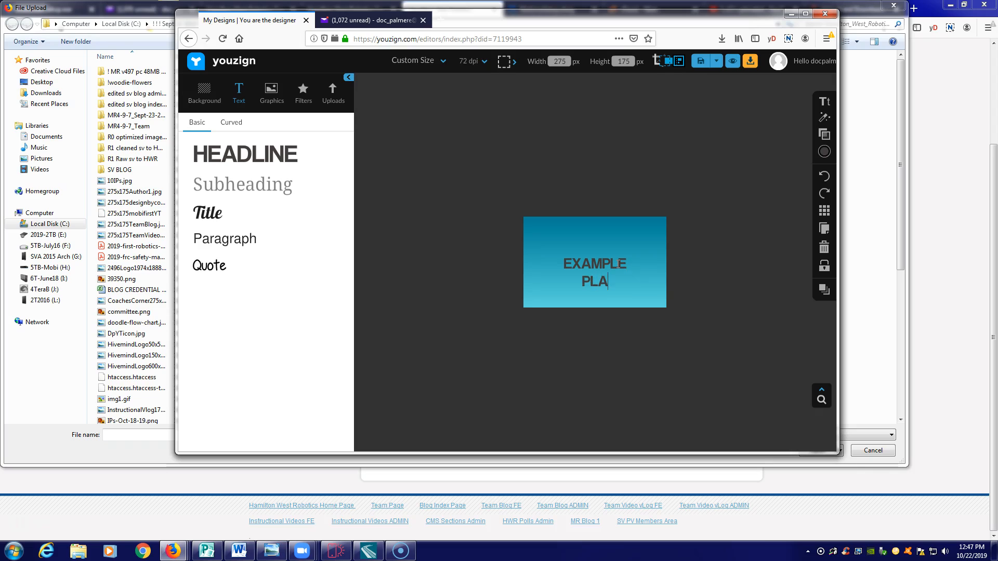
text(CARD)
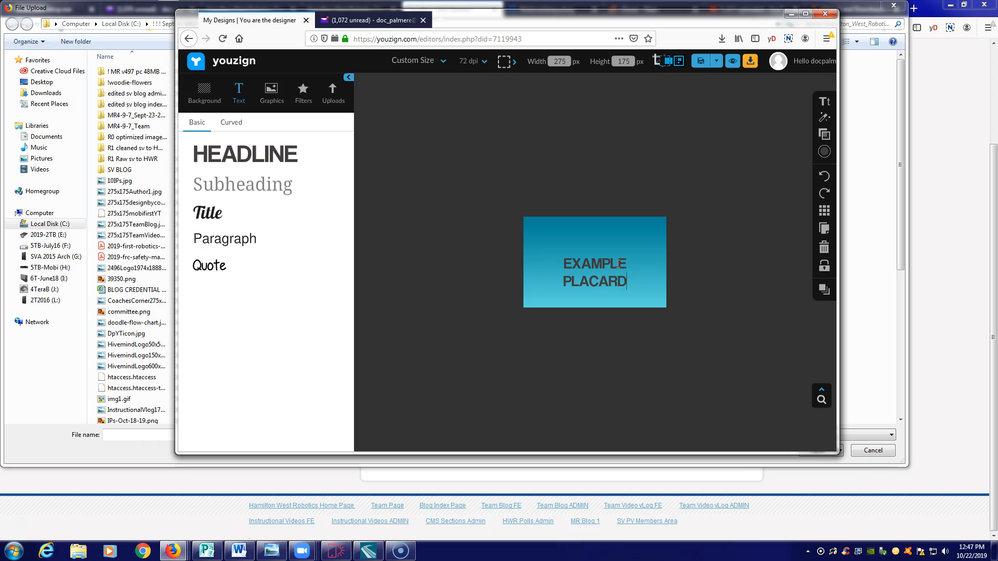
Enlarge the EXAMPLE PLACARD headline so it nearly fills the blue background.
click(612, 263)
click(597, 280)
drag(597, 281, 650, 307)
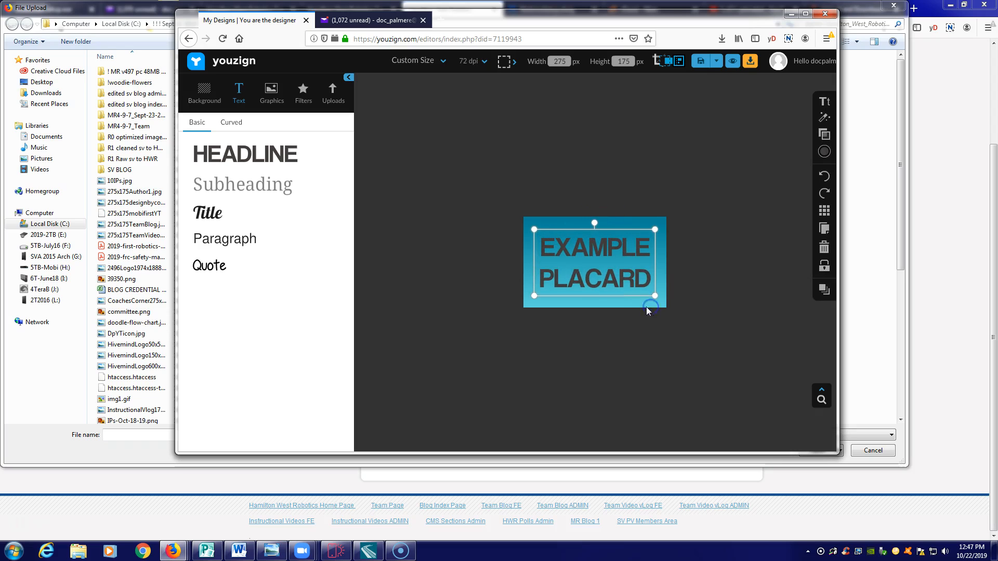
Download the placard as a JPG named WM-example.jpg in the Hamilton_West_Robotics_Oct-1-2019 folder.
click(751, 62)
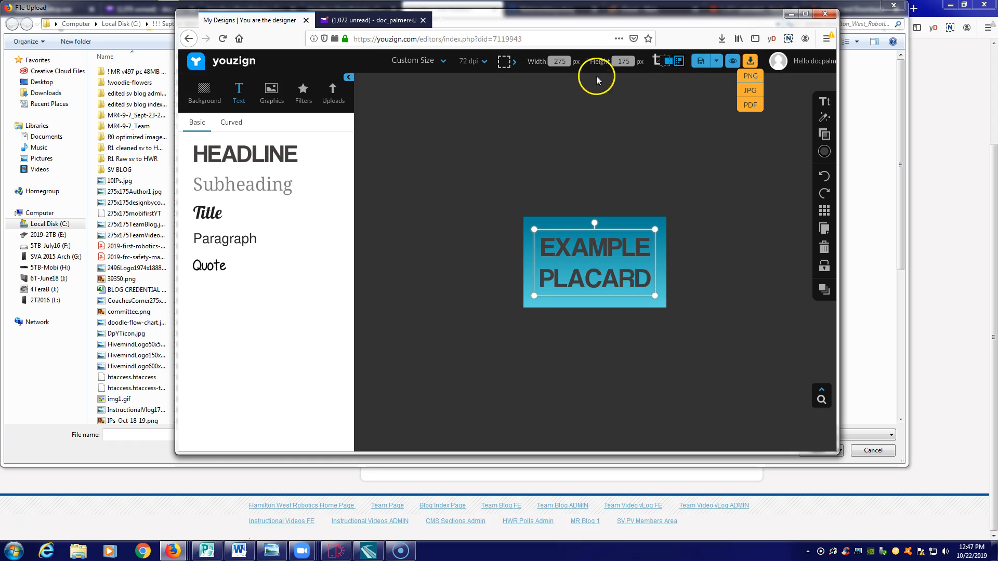
click(749, 91)
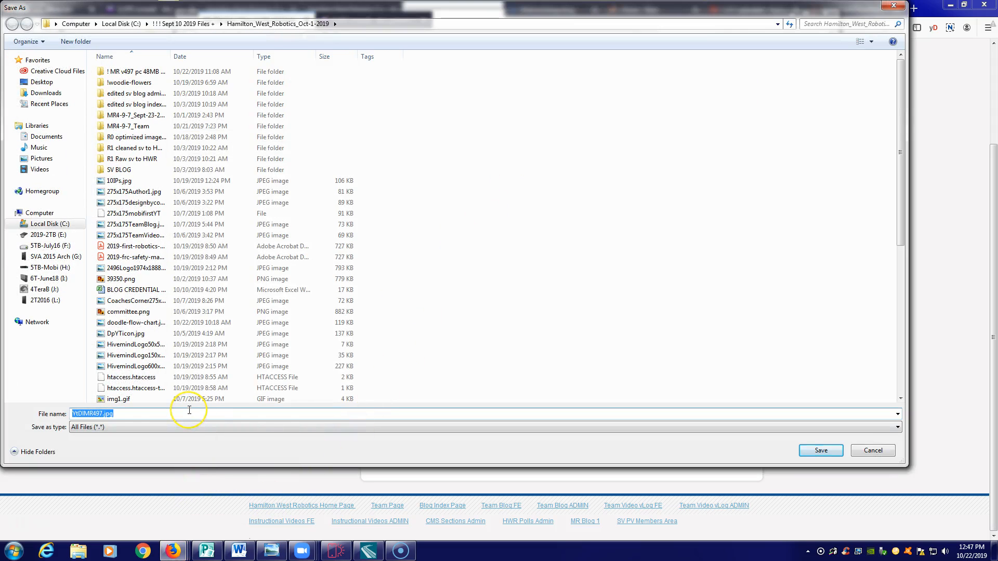
text(W)
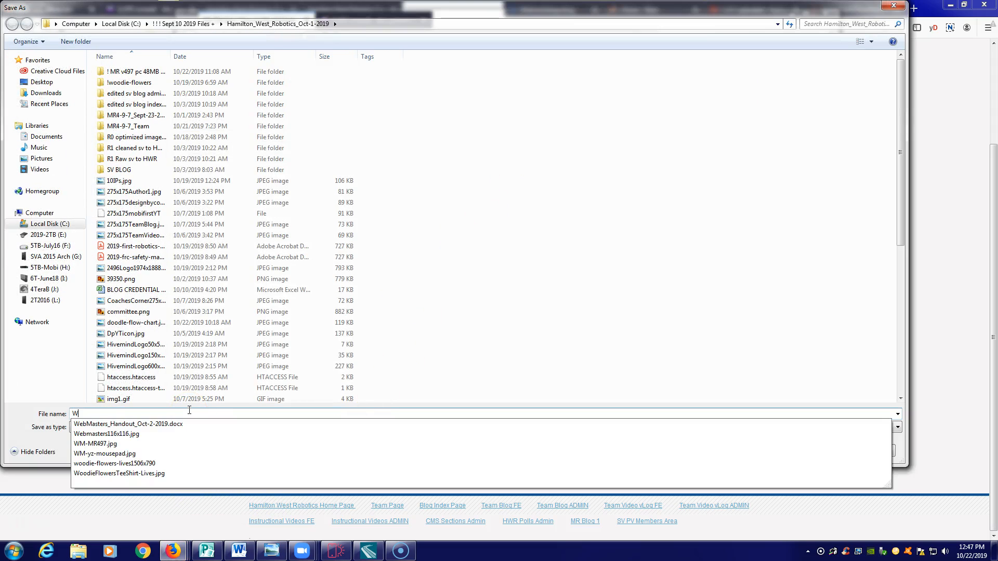
text(M-example.jpg)
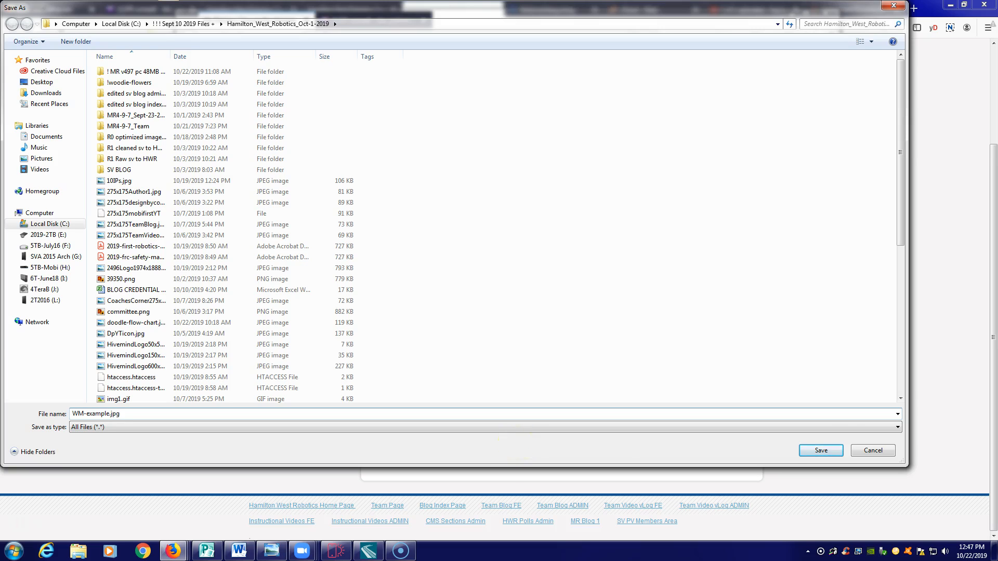
click(820, 451)
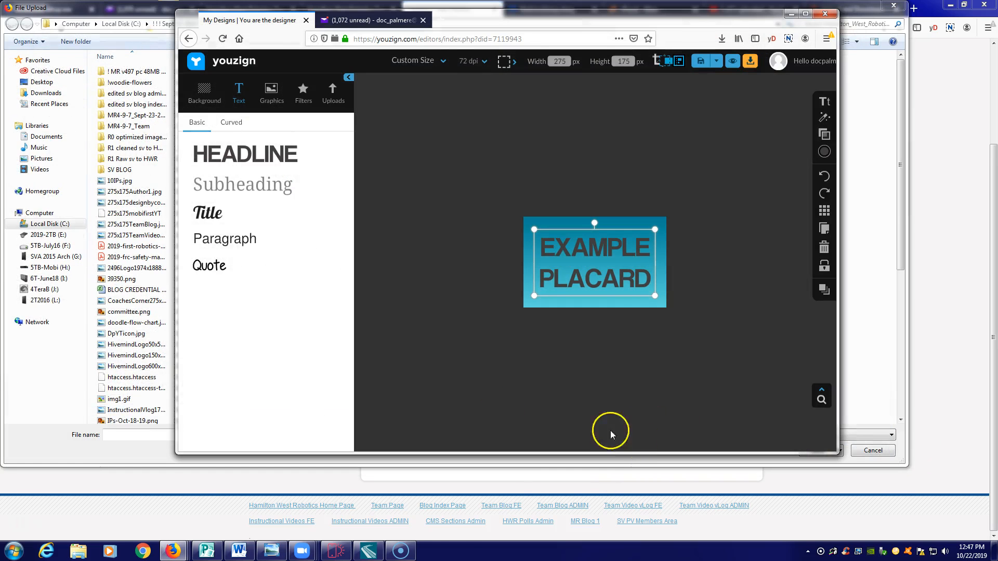
Return to the blog post form, choose WM-example.jpg as the post's image and save the post.
drag(497, 22, 934, 32)
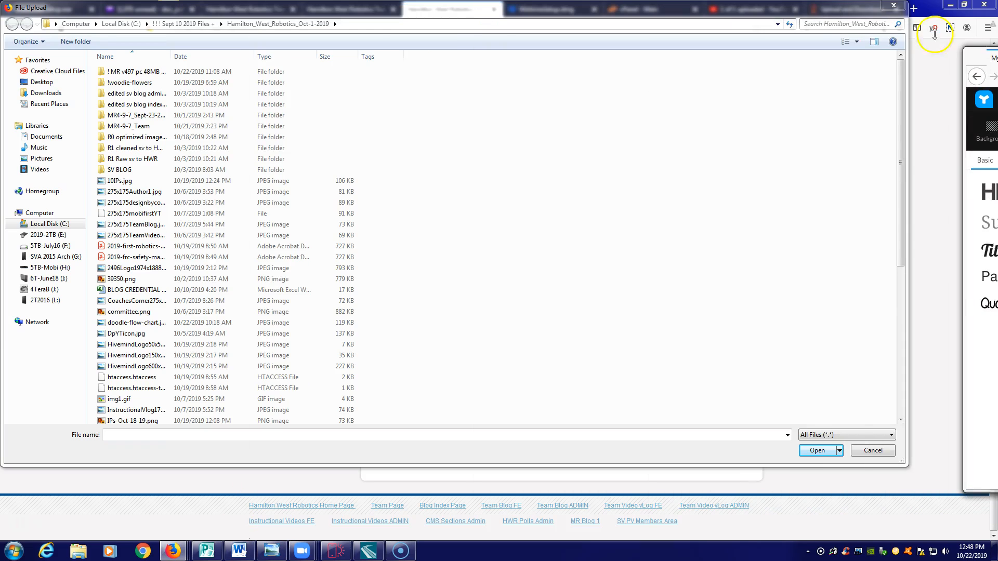
click(898, 8)
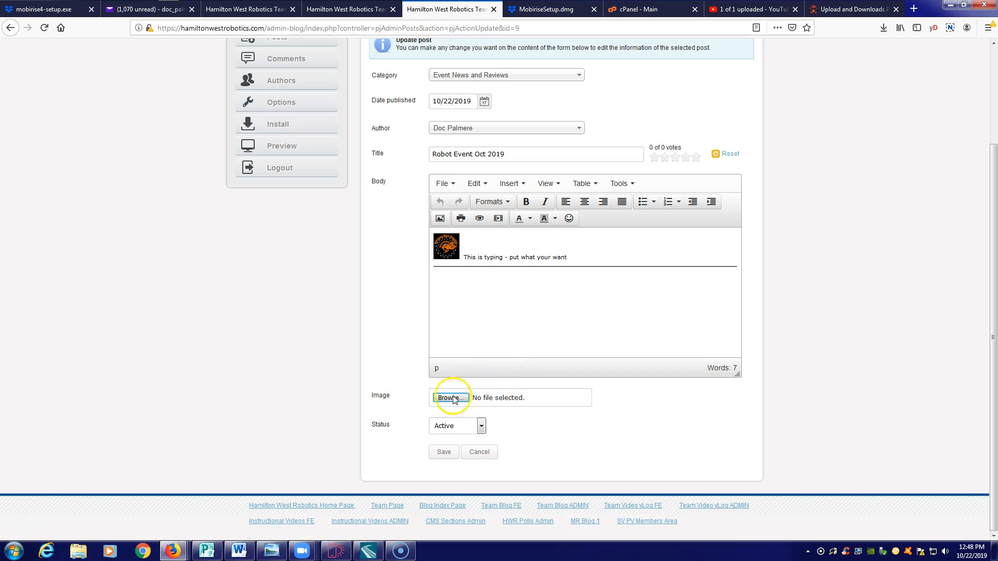
click(450, 399)
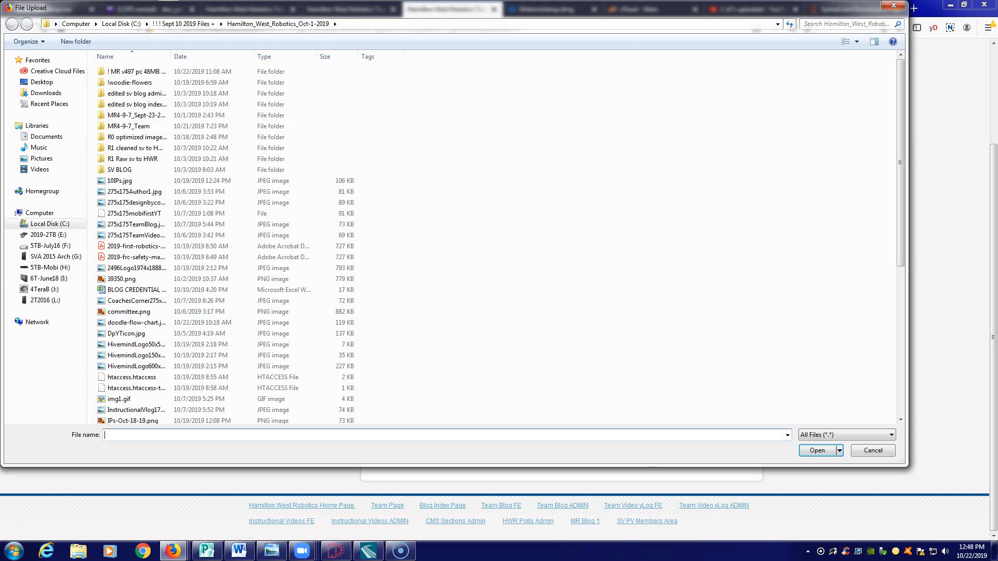
click(132, 345)
scroll(139, 385, down, 7)
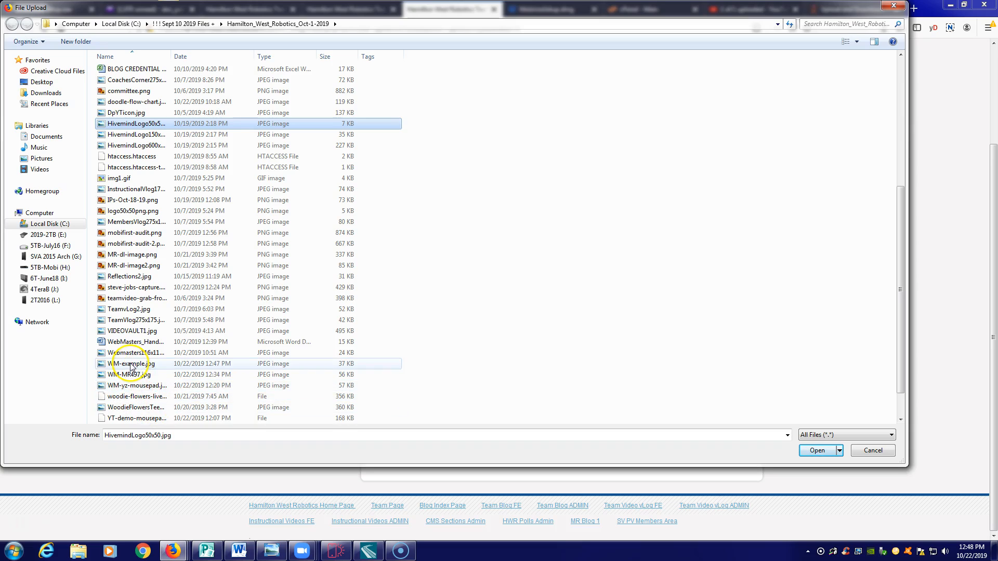
click(131, 366)
click(818, 452)
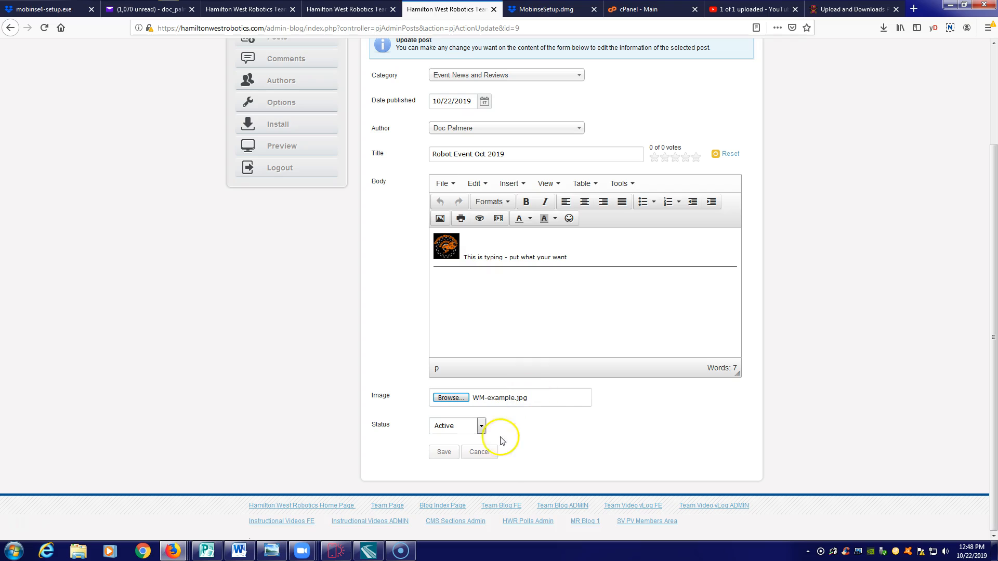
click(445, 453)
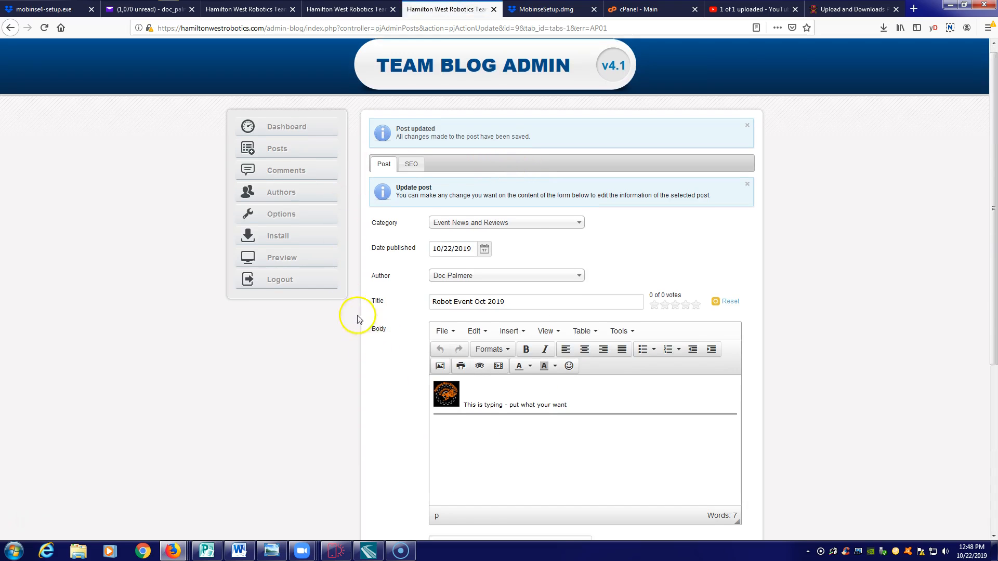
Check the saved placard image in the post form and in the Robot Event Oct 2019 post on the public Team Blog.
scroll(475, 448, down, 5)
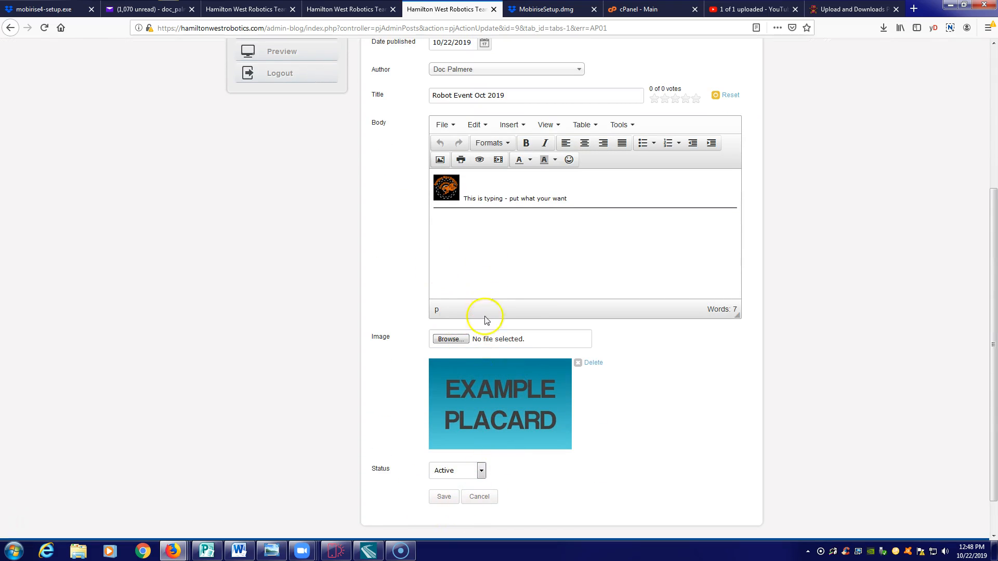
scroll(392, 145, up, 5)
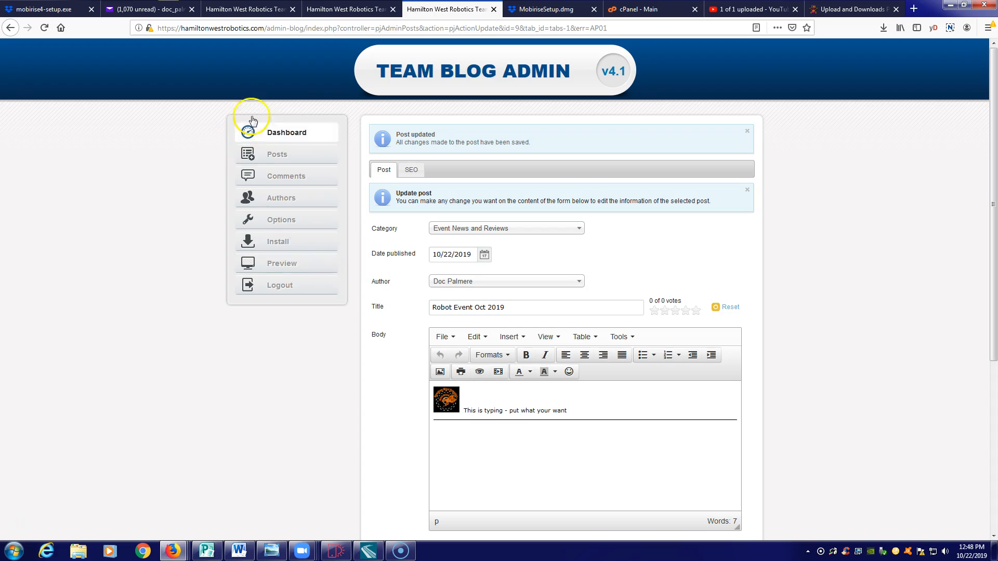
click(460, 76)
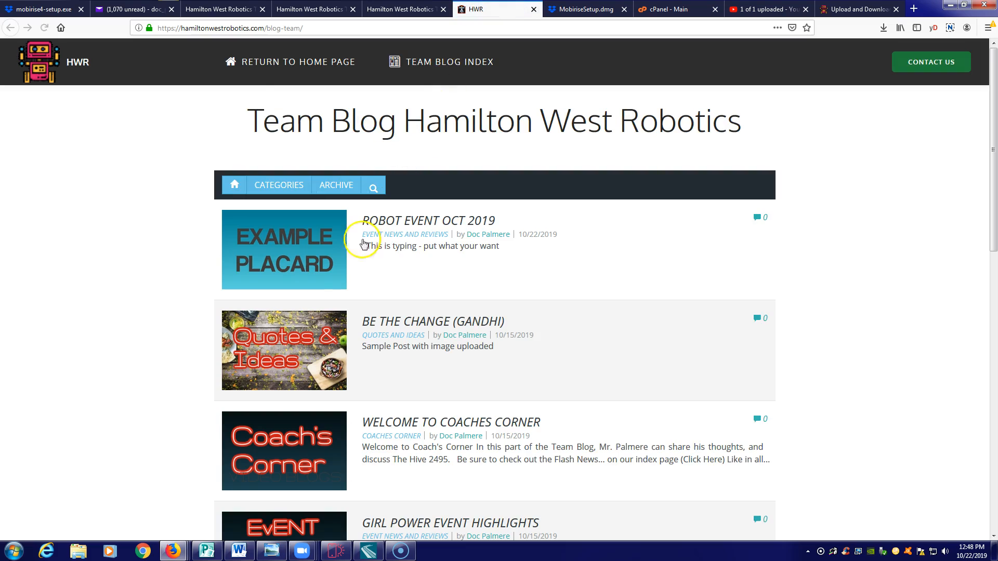
click(294, 254)
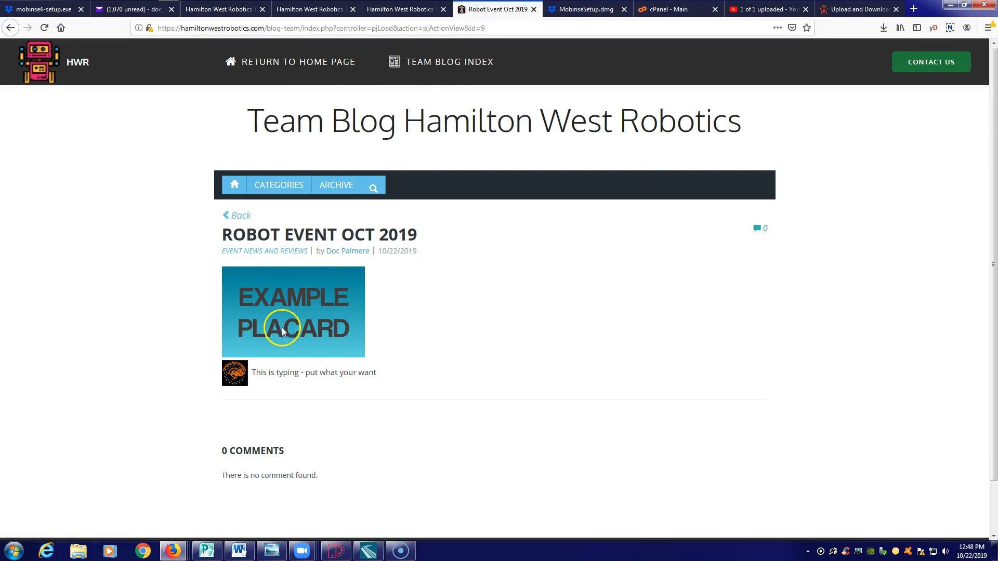
scroll(301, 395, down, 2)
scroll(291, 383, down, 1)
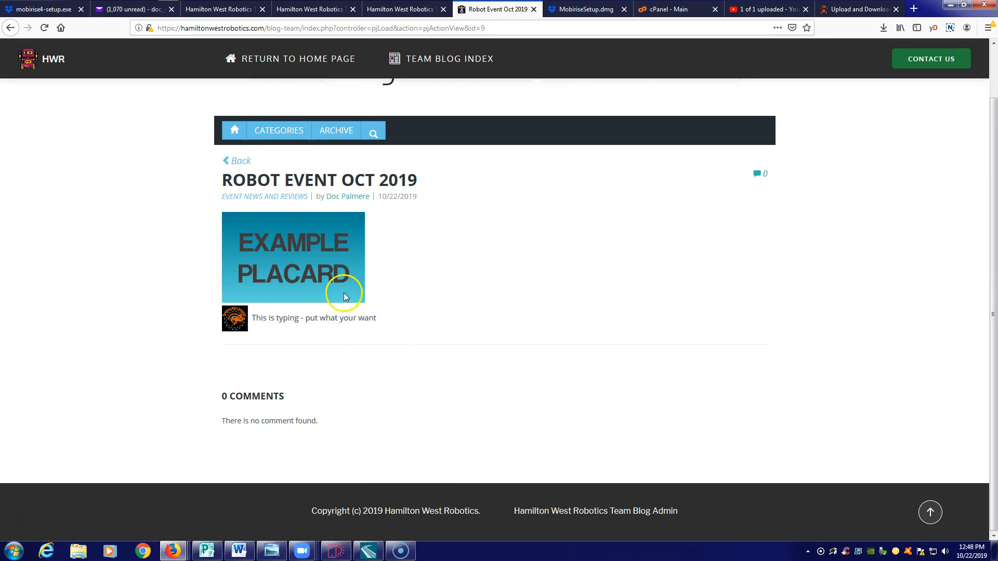
scroll(413, 307, up, 3)
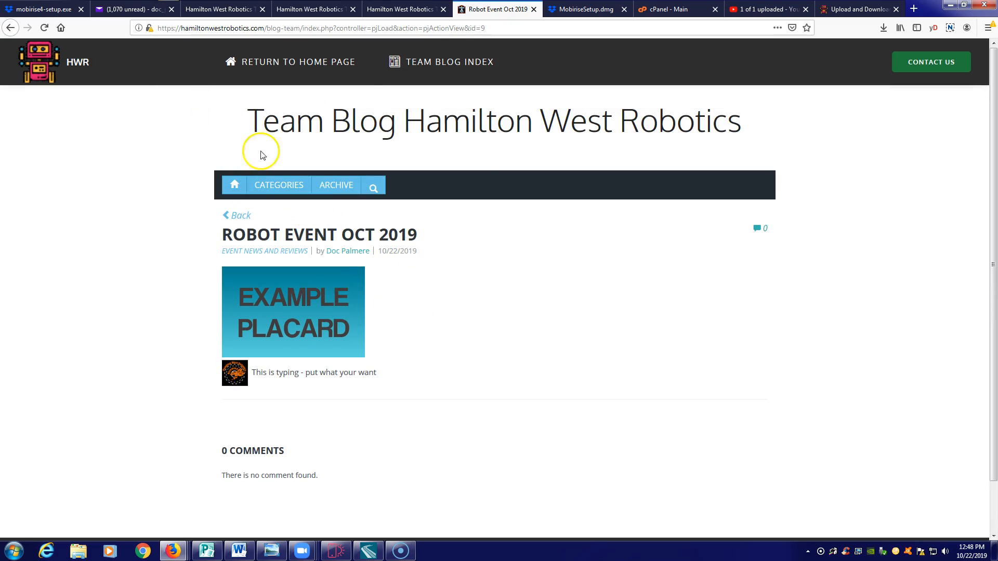
Go back to the Team Blog admin from the public post and reopen Robot Event Oct 2019 for editing.
scroll(619, 473, down, 3)
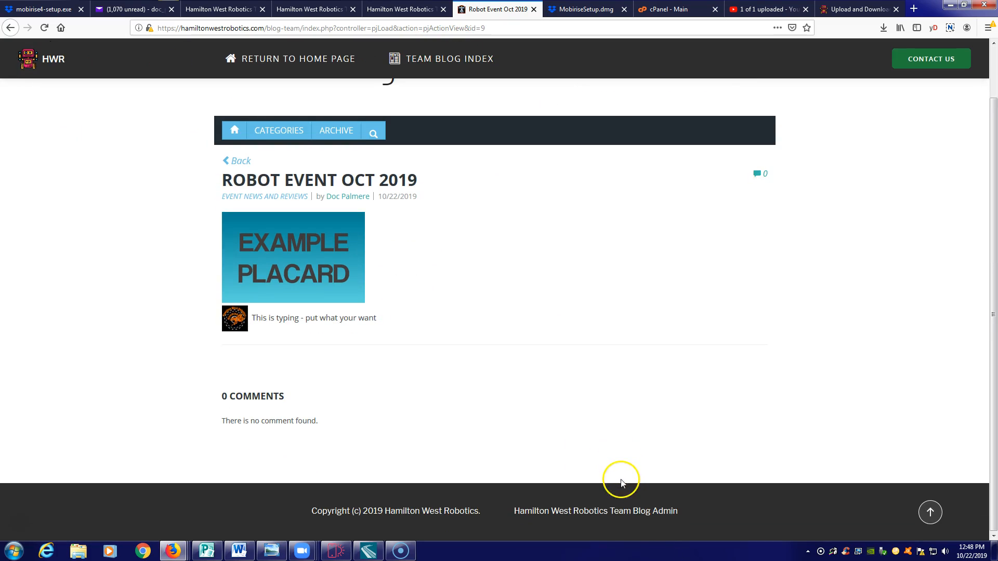
click(614, 514)
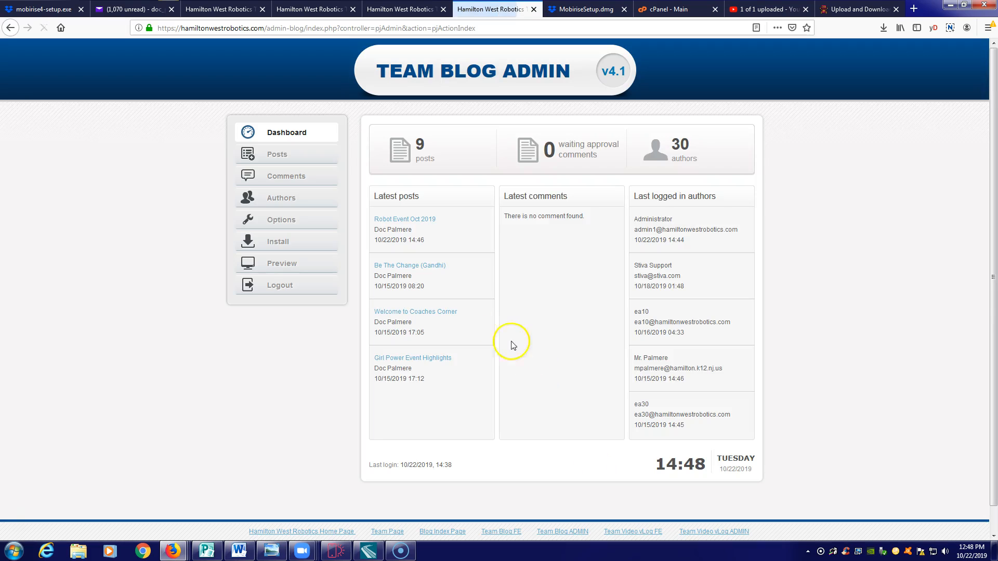
click(311, 153)
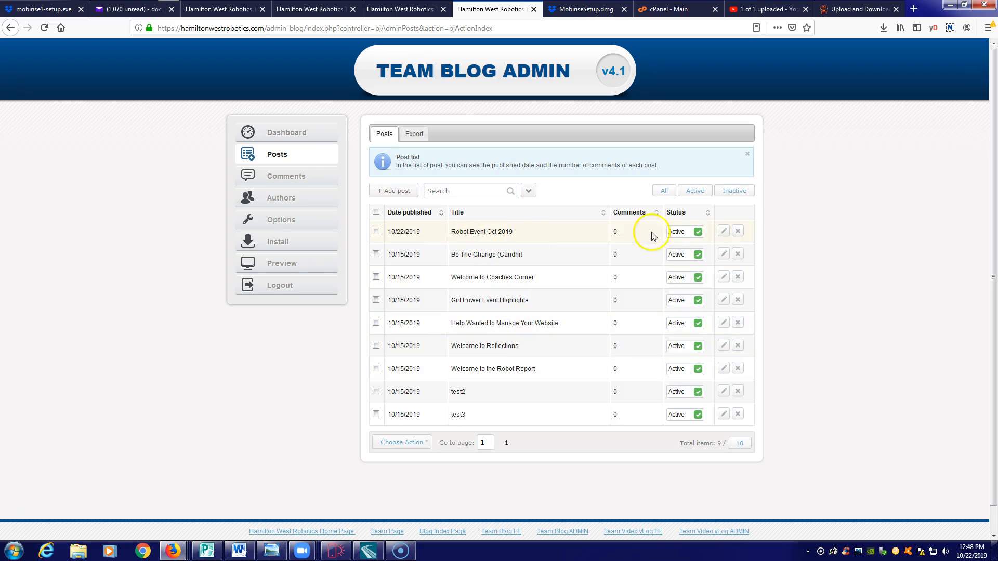
click(724, 232)
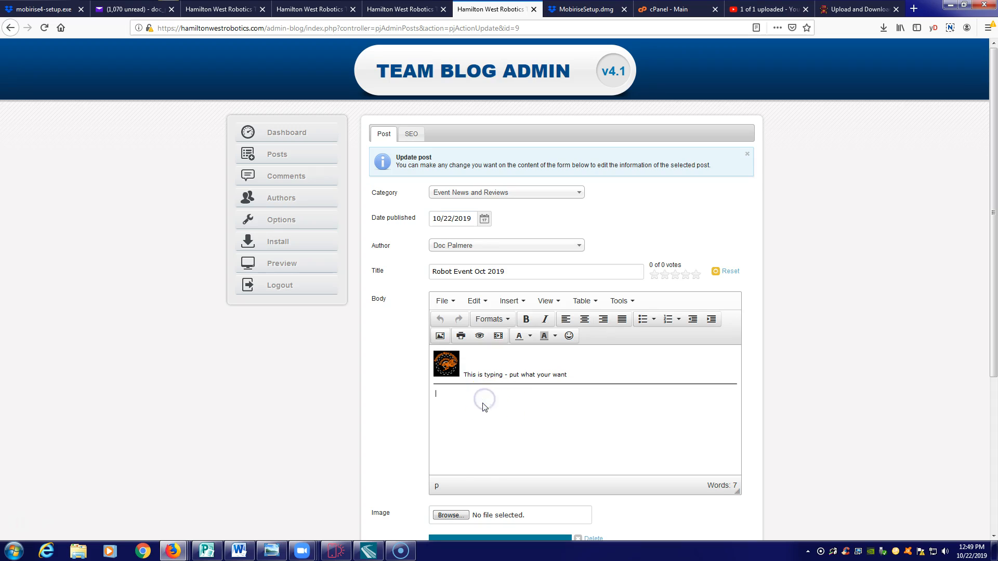
Start inserting a video below the horizontal line in the post body and show the embed code entry.
click(509, 301)
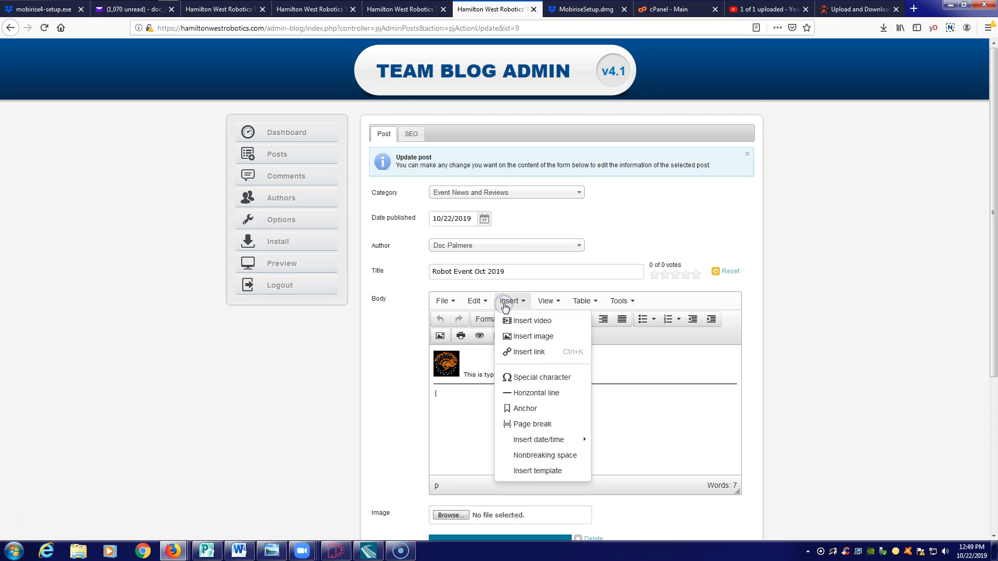
click(523, 319)
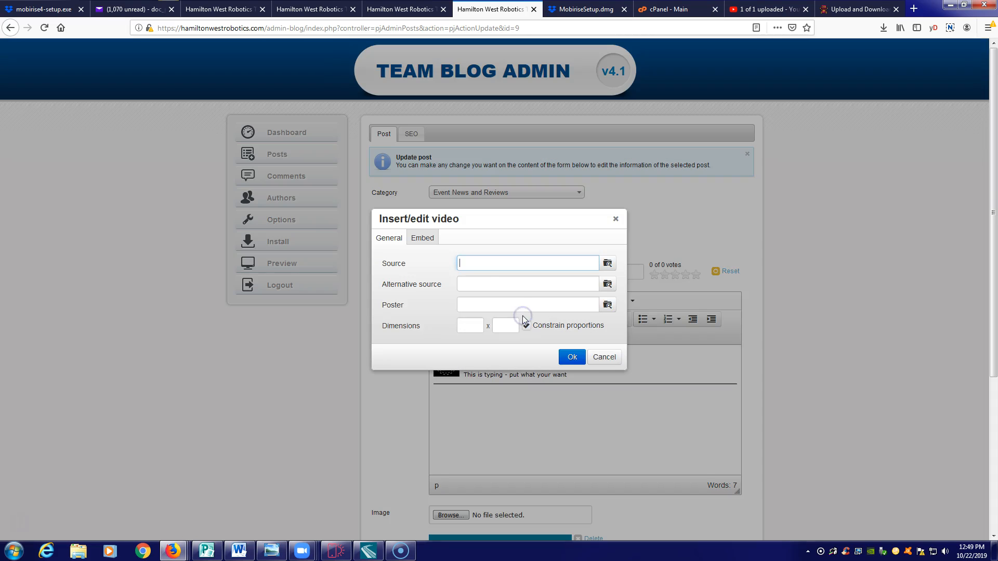
click(423, 240)
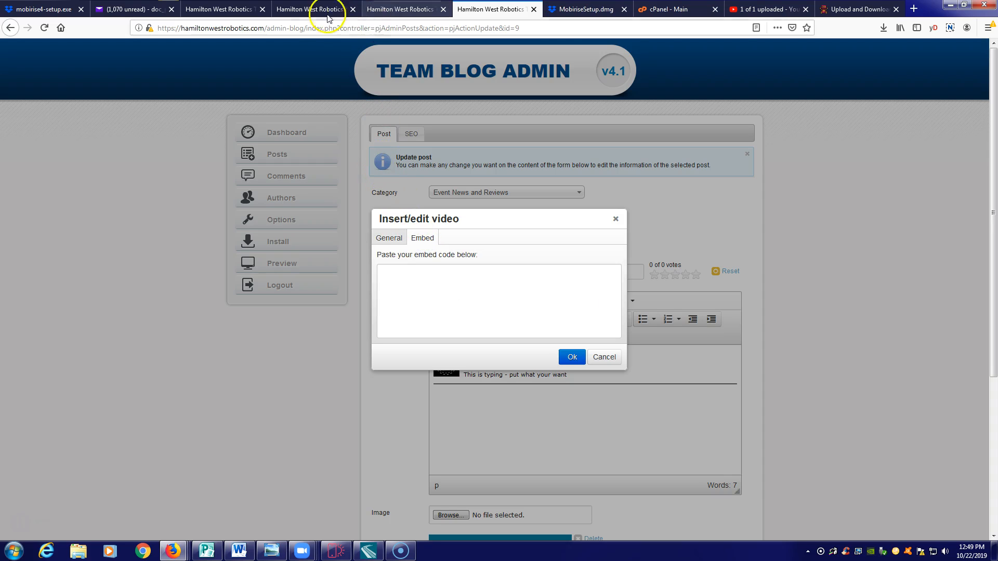
Switch to YouTube, leave the upload page and open the recommended video Creative People Who Are On Another Level.
click(778, 10)
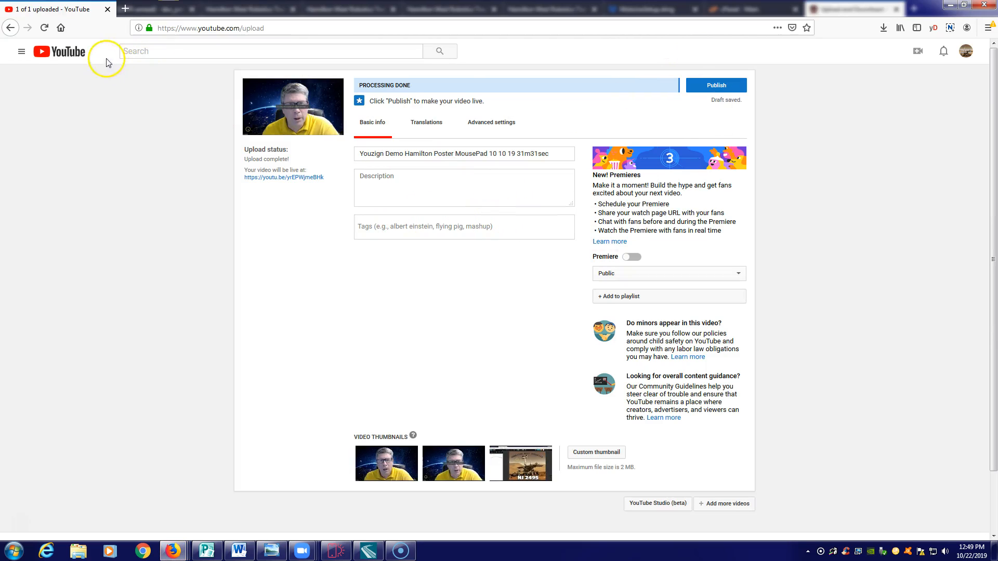
click(150, 51)
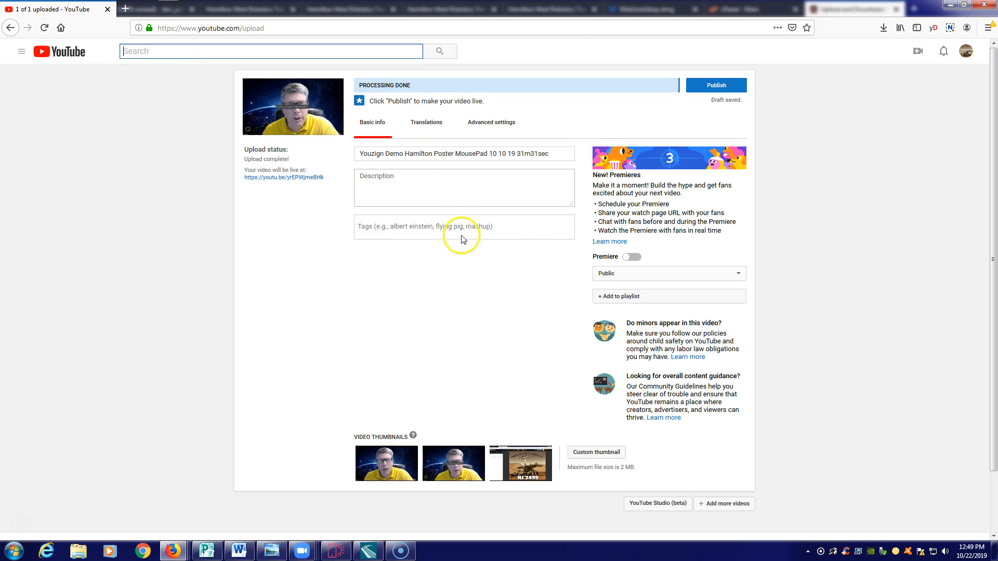
click(77, 54)
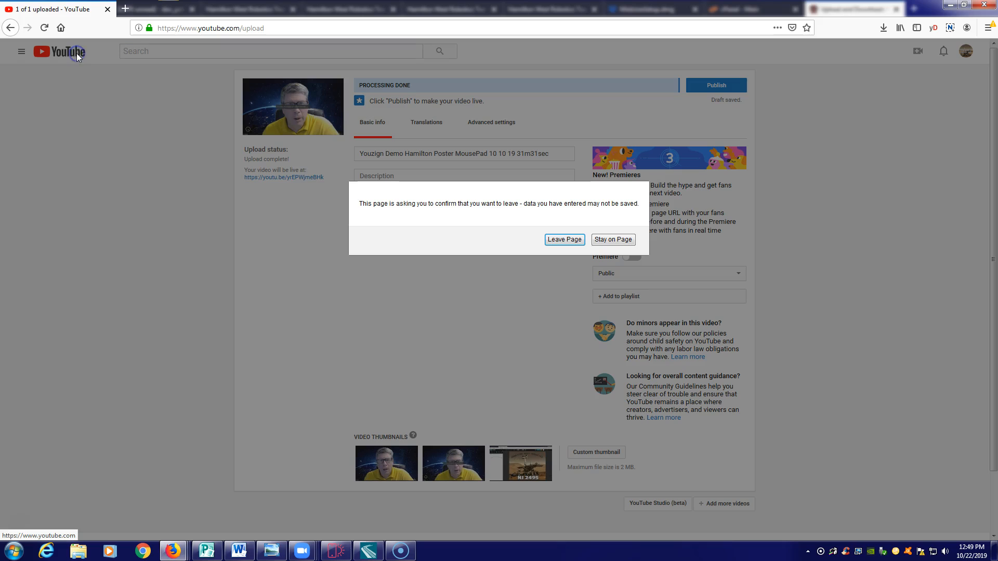
click(579, 240)
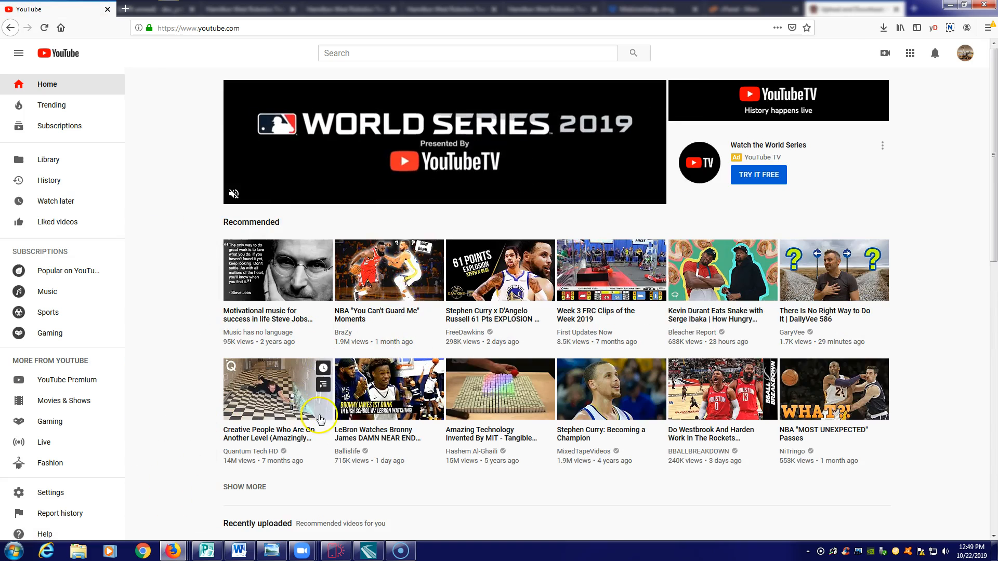
click(265, 409)
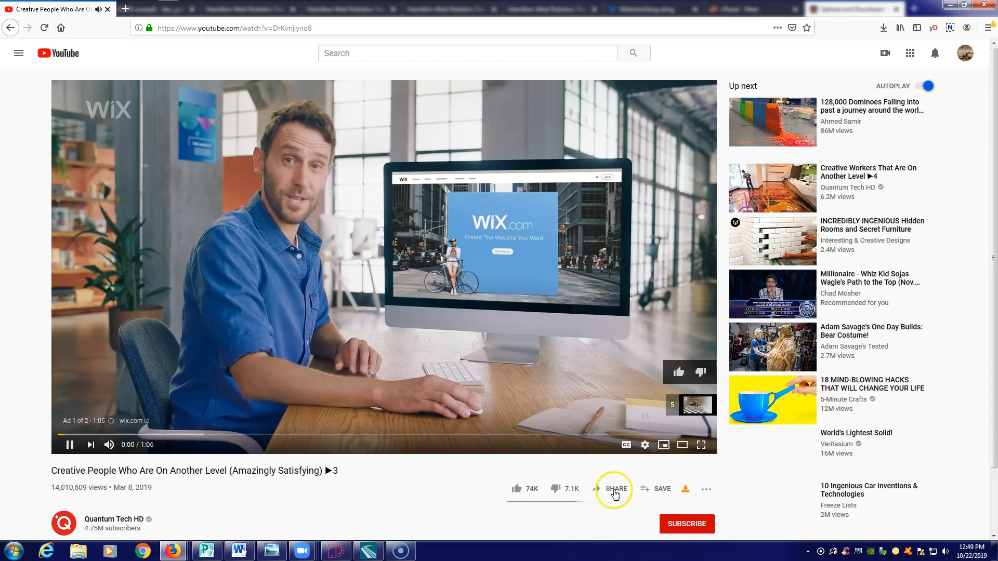
Close the video's sharing options, mute the playback and skip the opening ad.
click(615, 491)
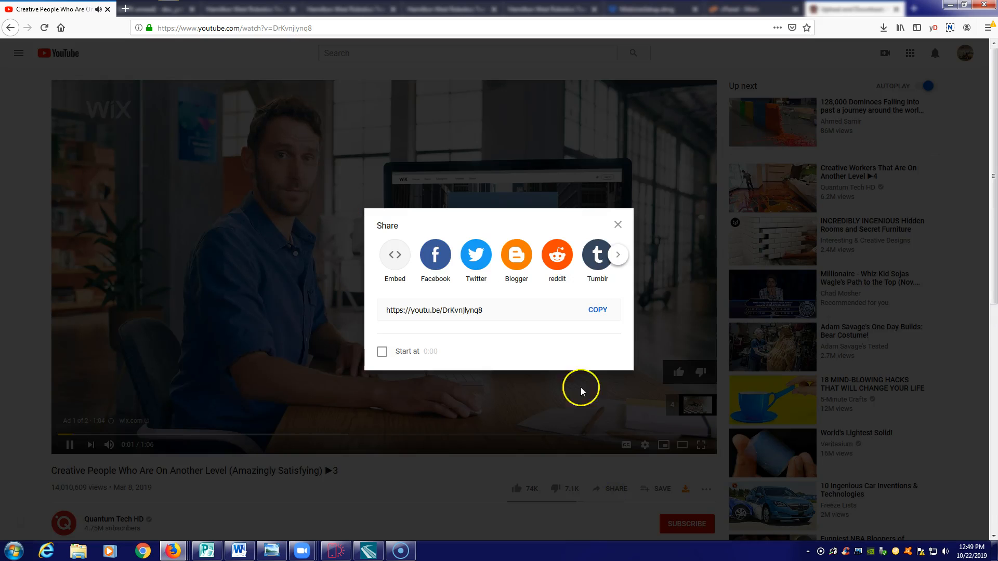
click(619, 221)
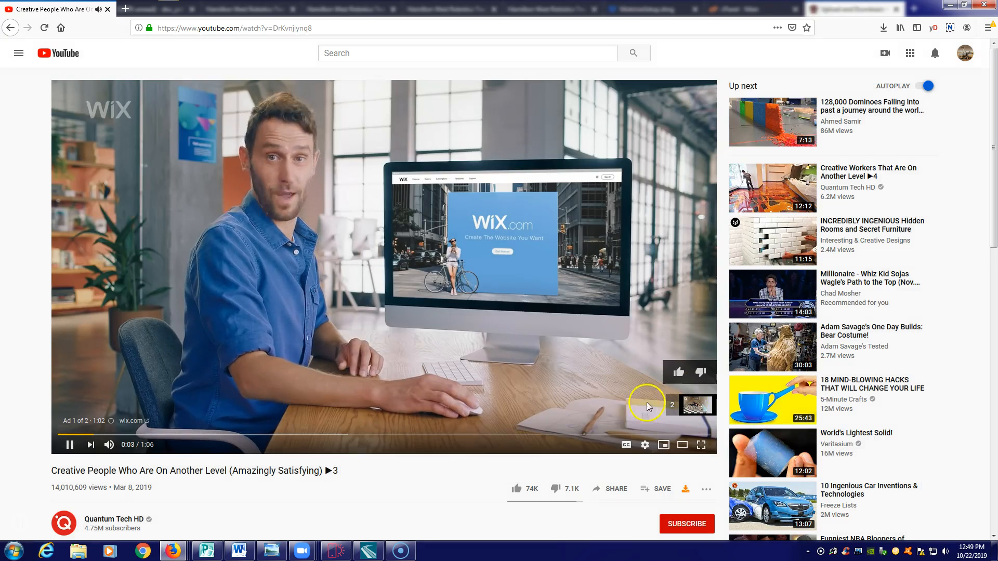
click(109, 445)
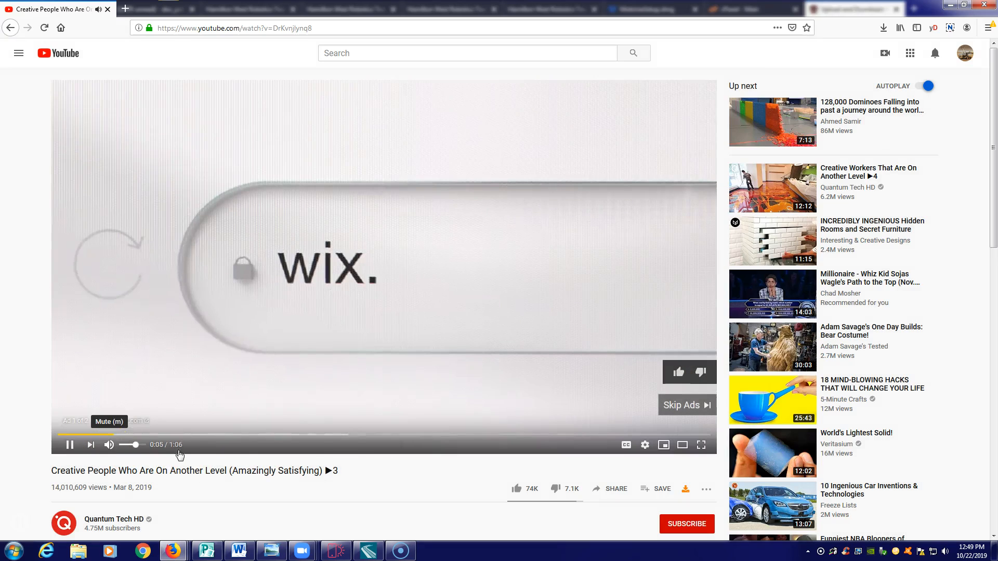
click(691, 413)
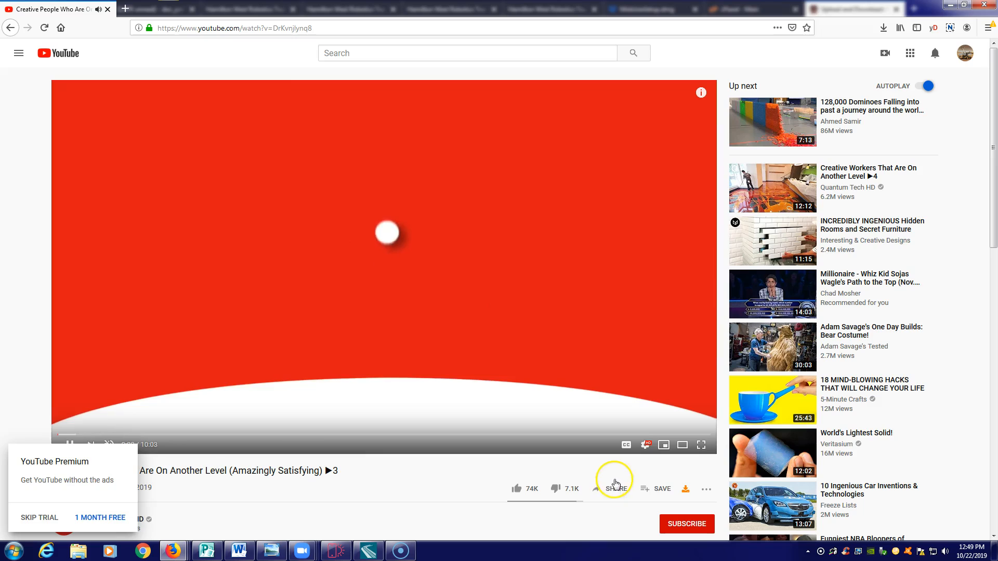
Show the YouTube video's embed code through its sharing options and copy the code.
click(618, 489)
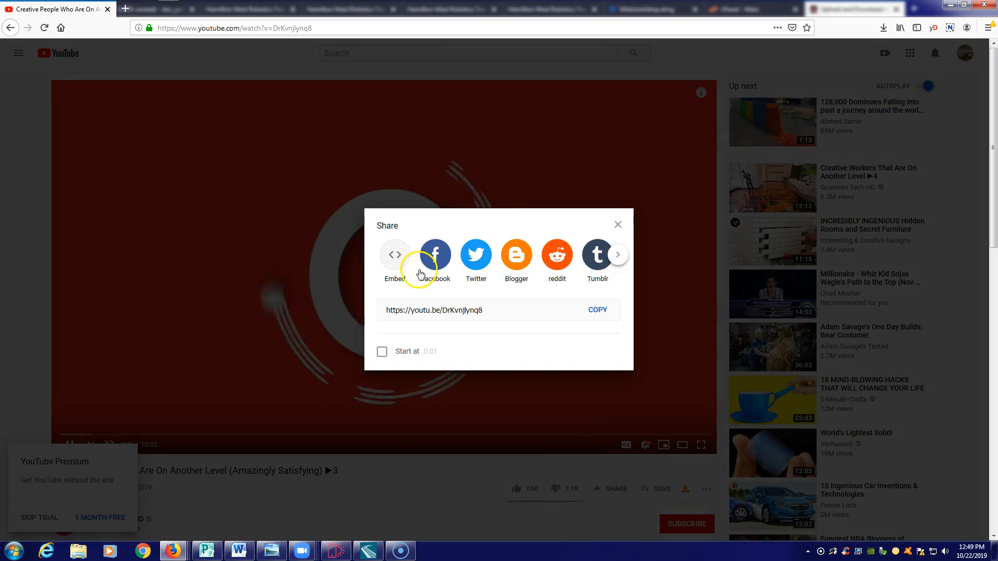
click(393, 267)
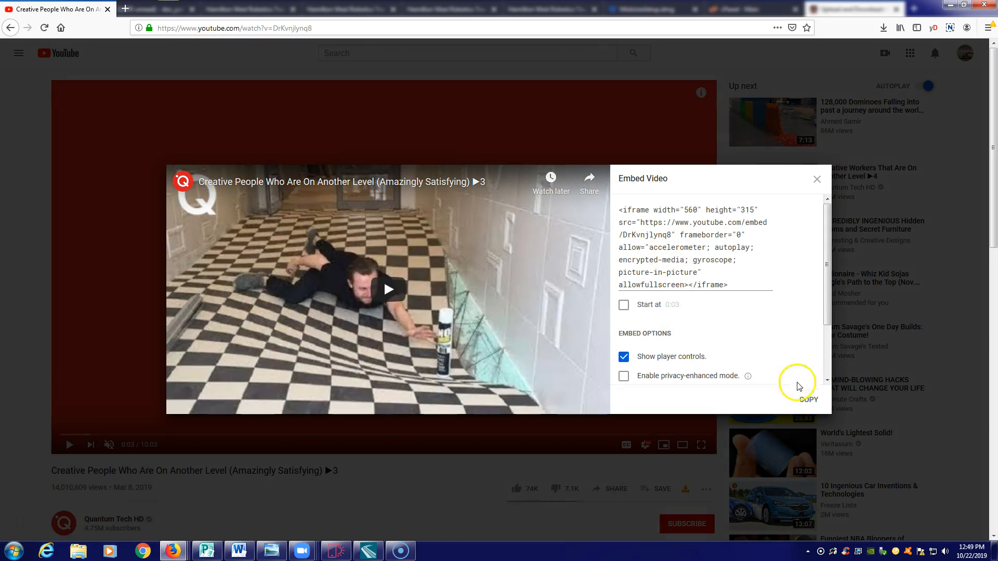
click(807, 402)
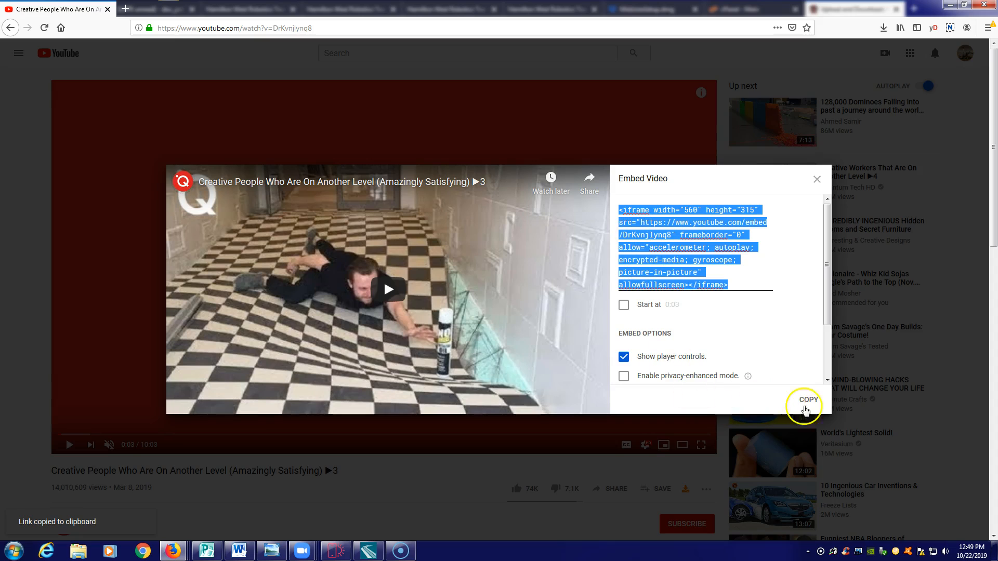
Return to the Team Blog admin, reopen Robot Event Oct 2019 and insert the copied video embed code below the body's horizontal line.
click(950, 8)
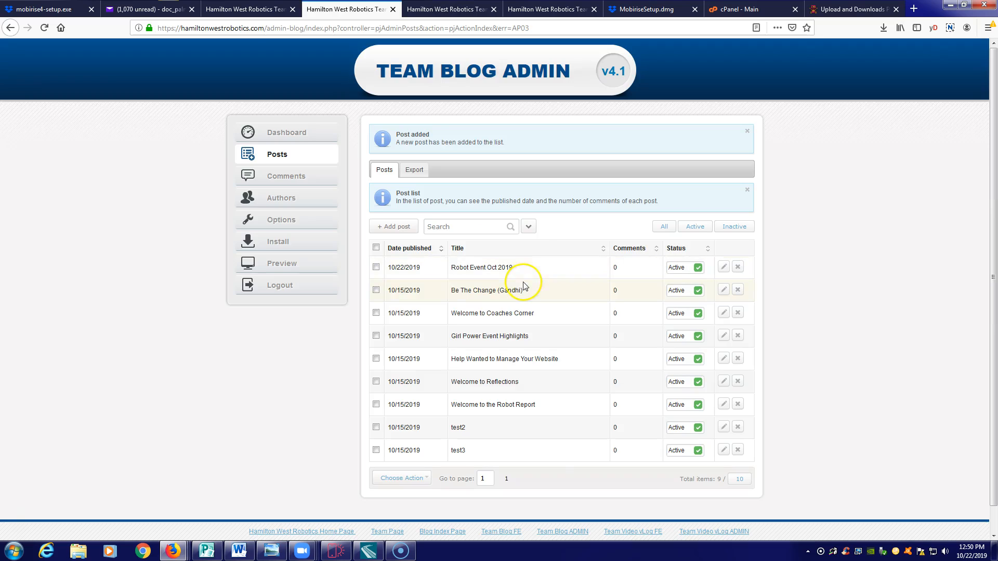
click(723, 269)
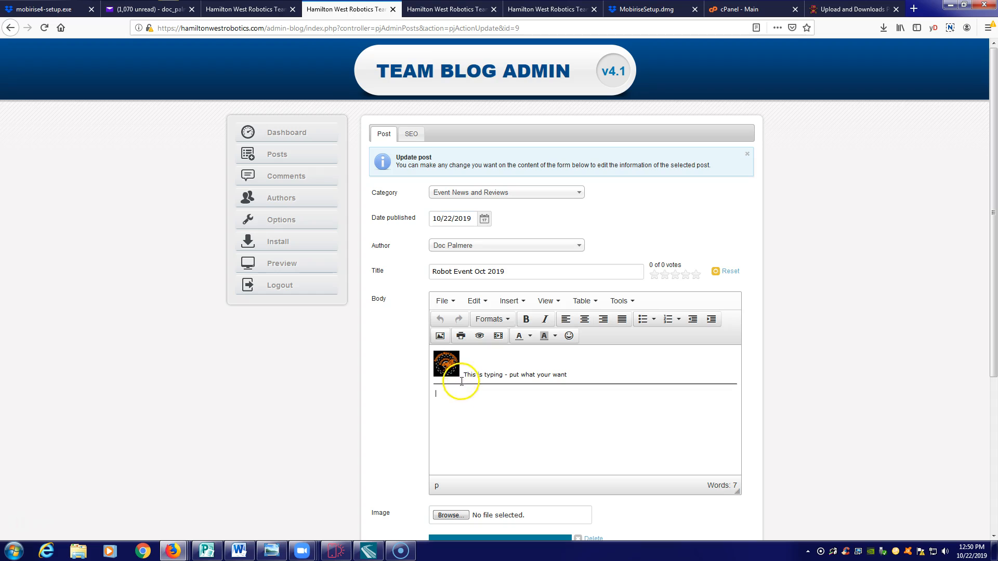
click(509, 302)
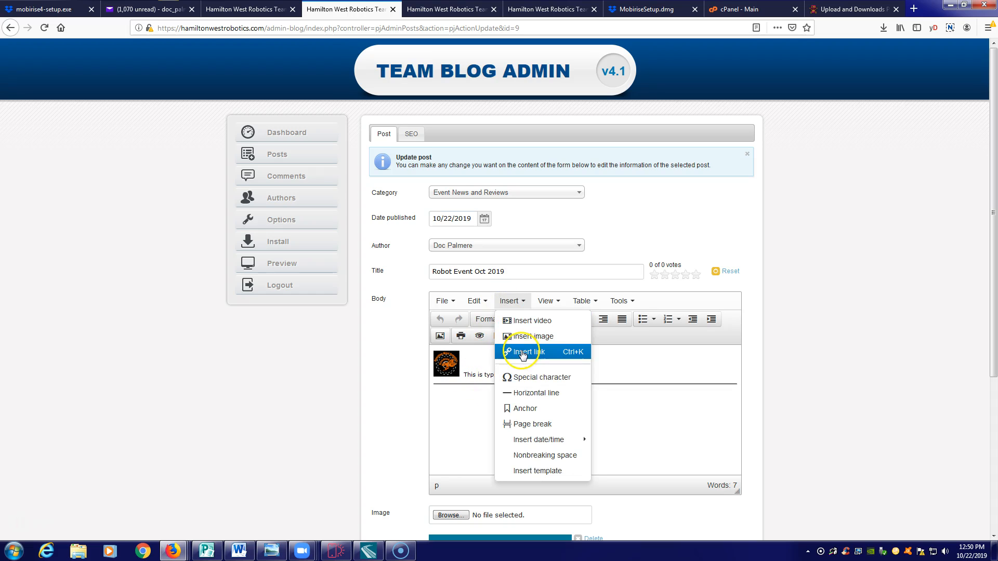
click(525, 320)
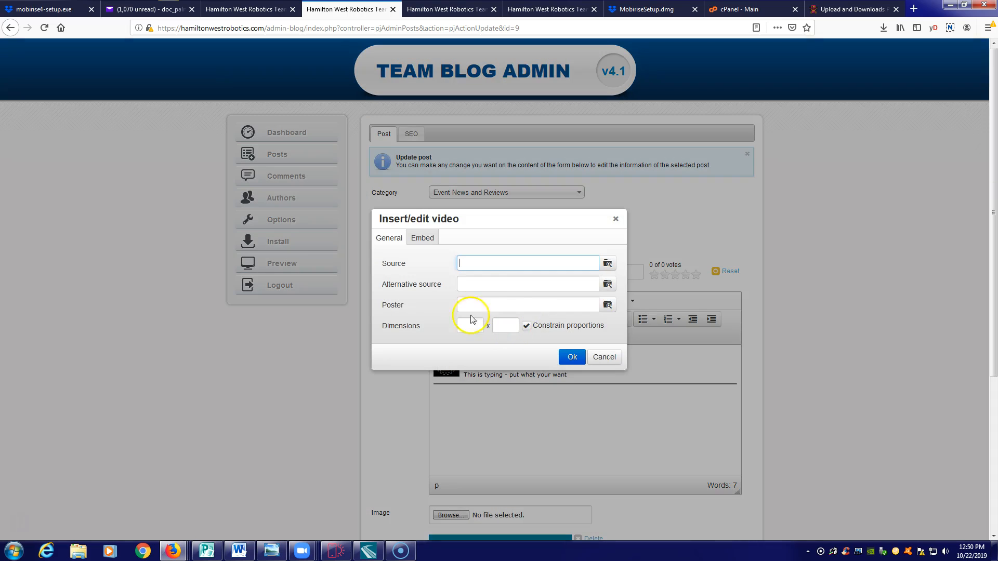
click(423, 239)
click(445, 284)
key(ctrl+v)
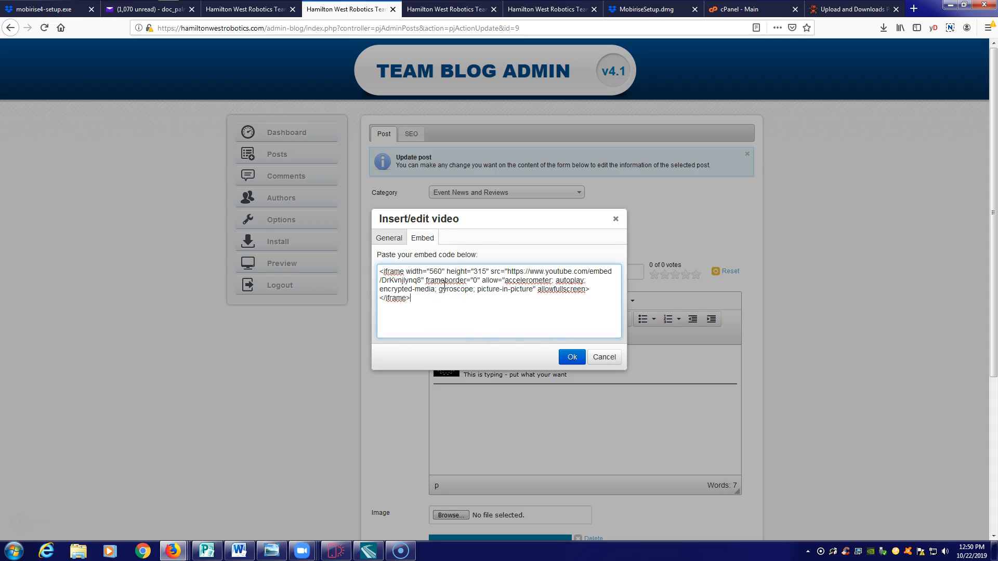
click(563, 358)
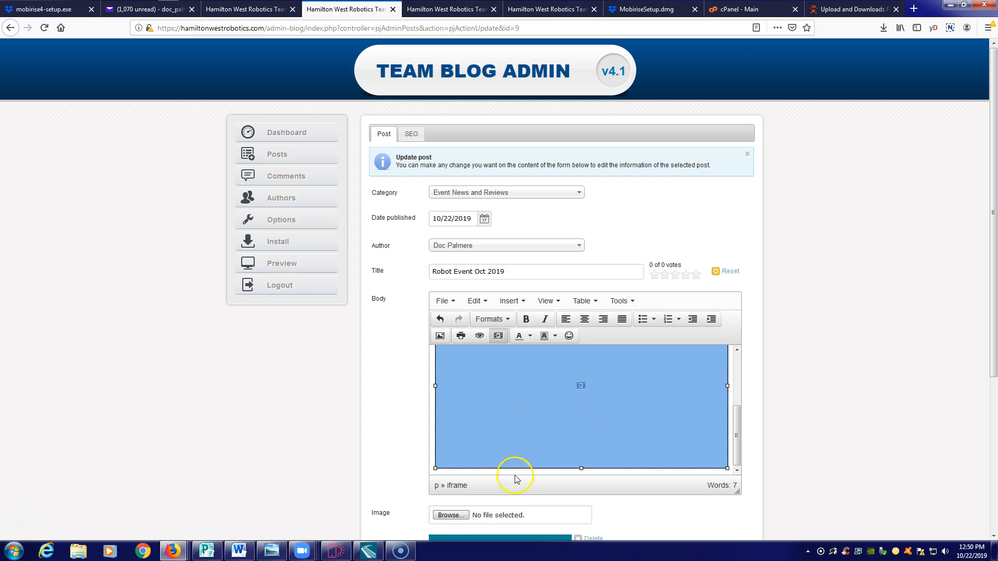
Save the Robot Event Oct 2019 post with its embedded video.
scroll(512, 474, down, 1)
scroll(539, 502, down, 2)
click(442, 514)
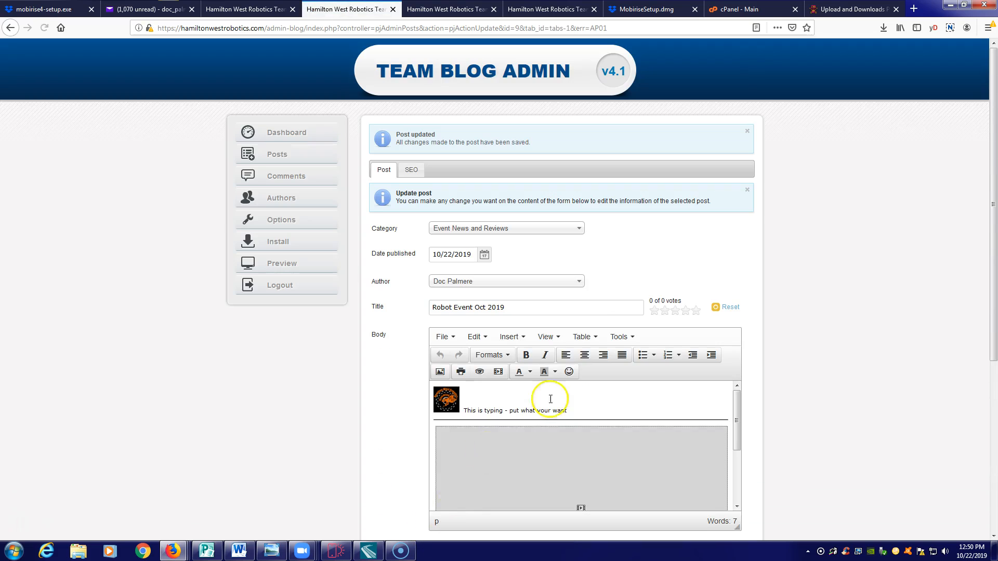
Open Robot Event Oct 2019 on the public Team Blog and play its embedded video to check it.
click(279, 156)
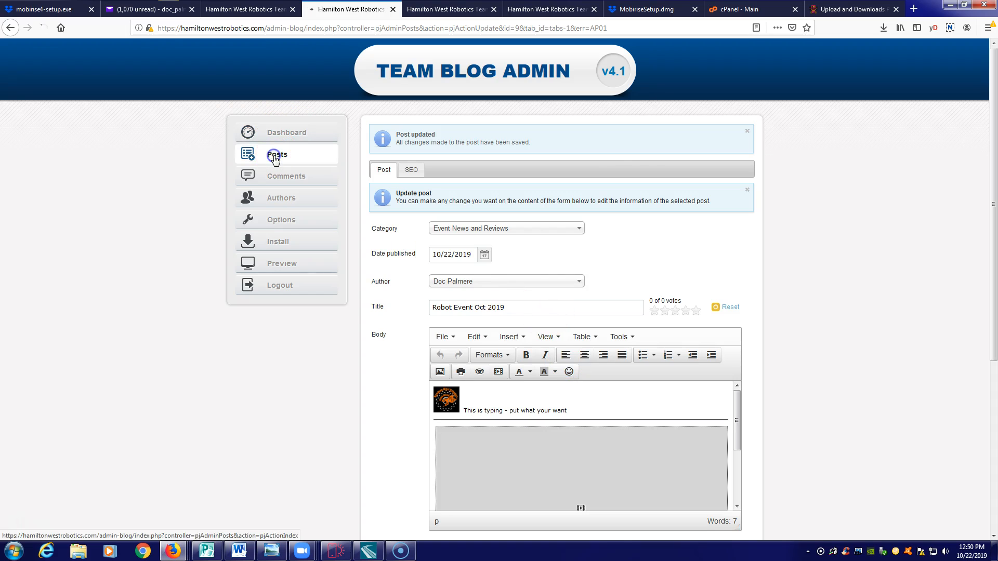
click(492, 92)
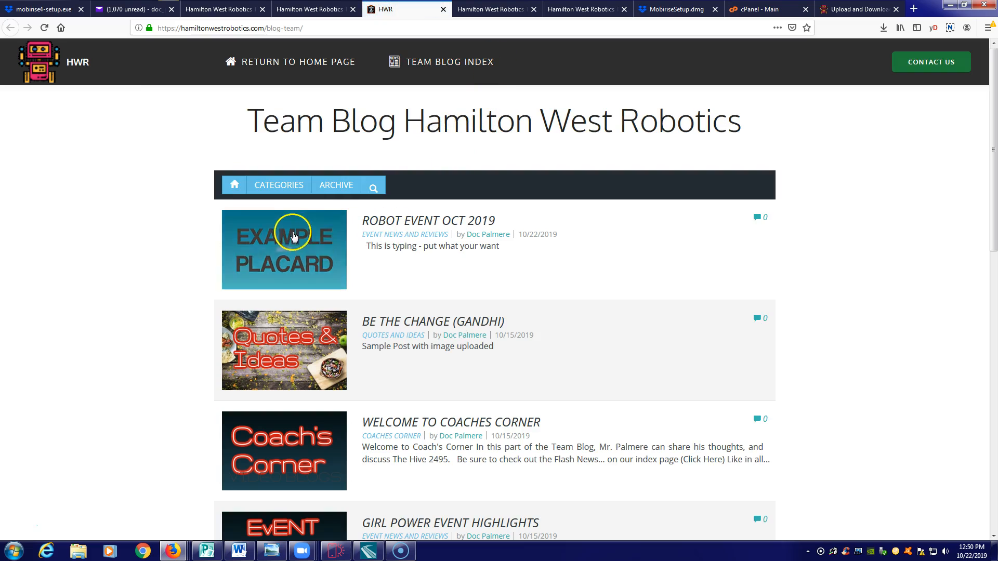
click(301, 252)
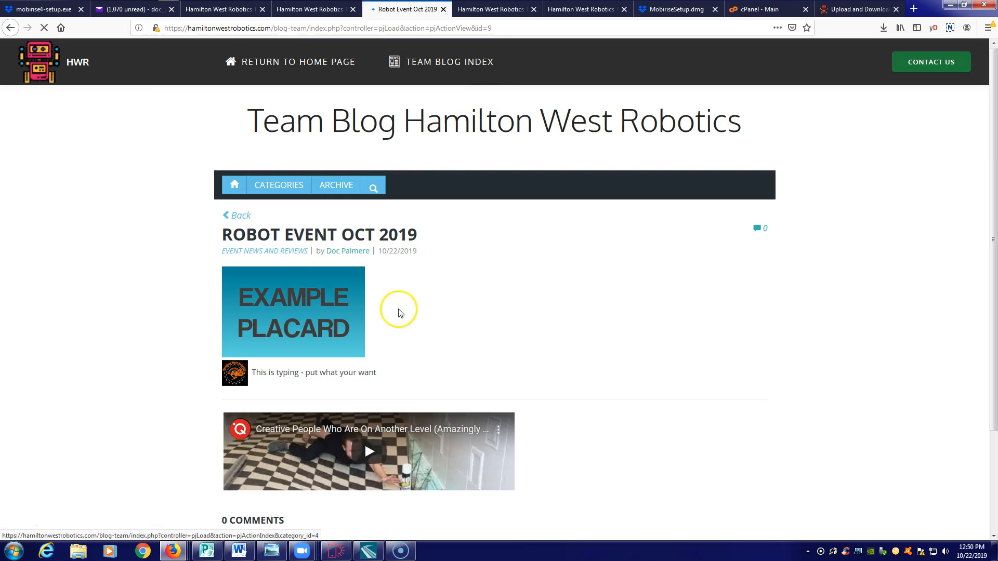
scroll(485, 403, down, 3)
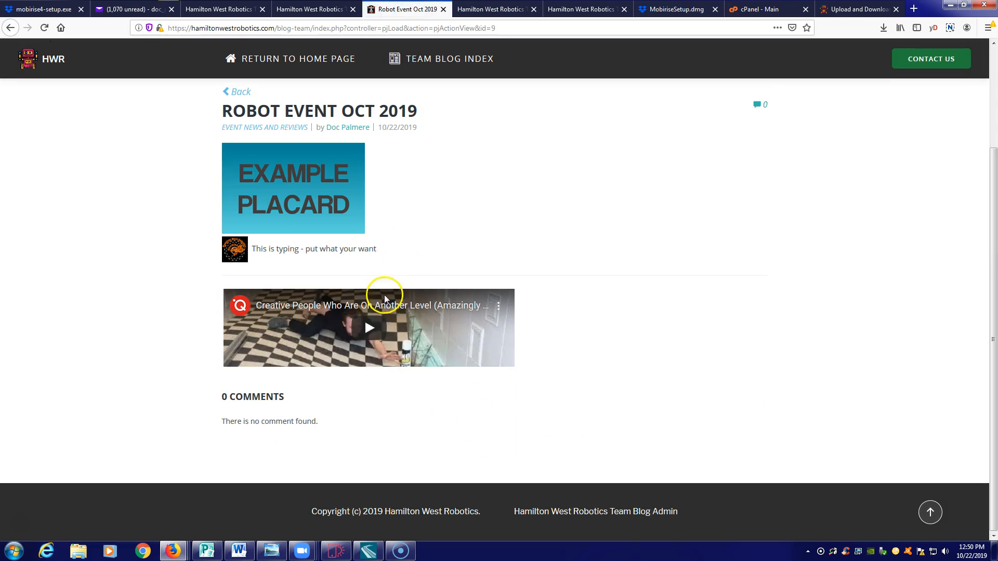
click(371, 330)
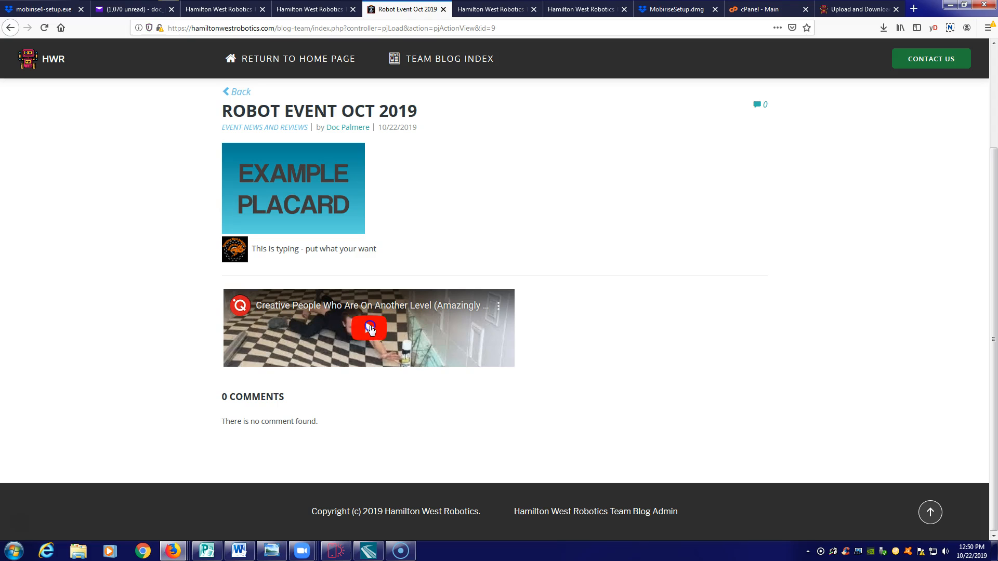